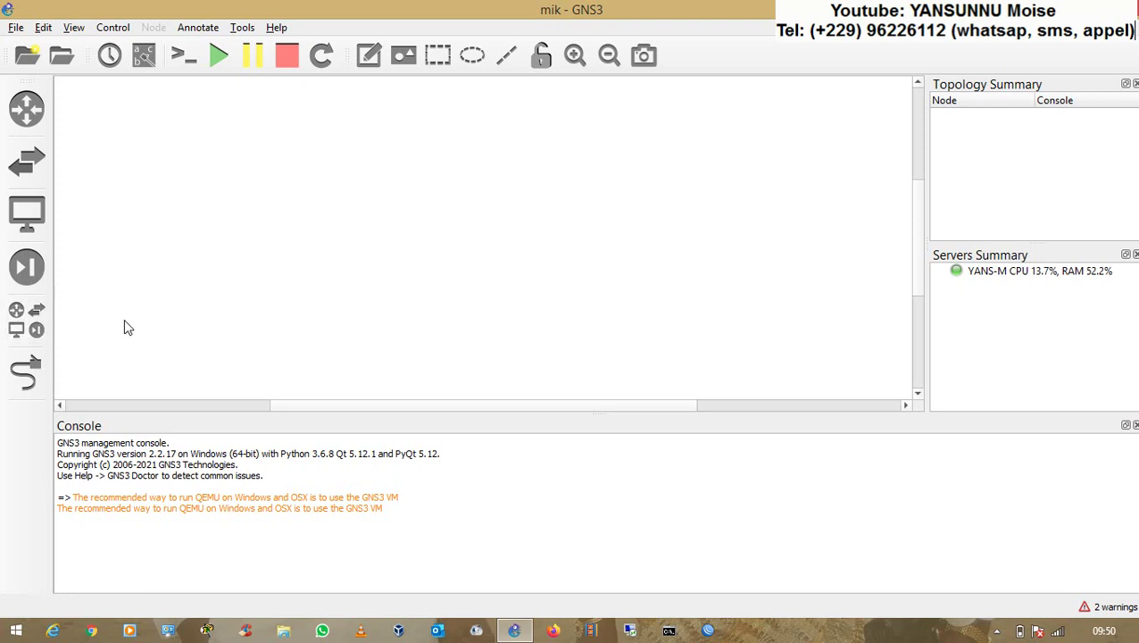
# - Drag an R-MIKROTIK router onto the canvas and shift R-MIKROTIK-1 further right
pyautogui.click(18, 321)
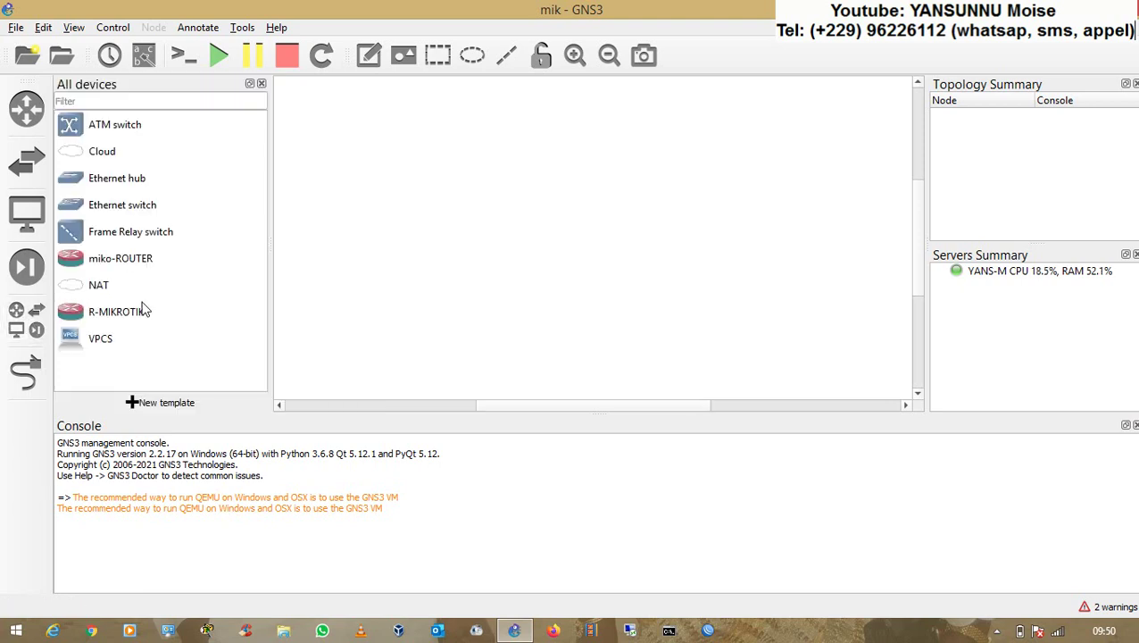
pyautogui.moveTo(138, 311); pyautogui.dragTo(498, 196)
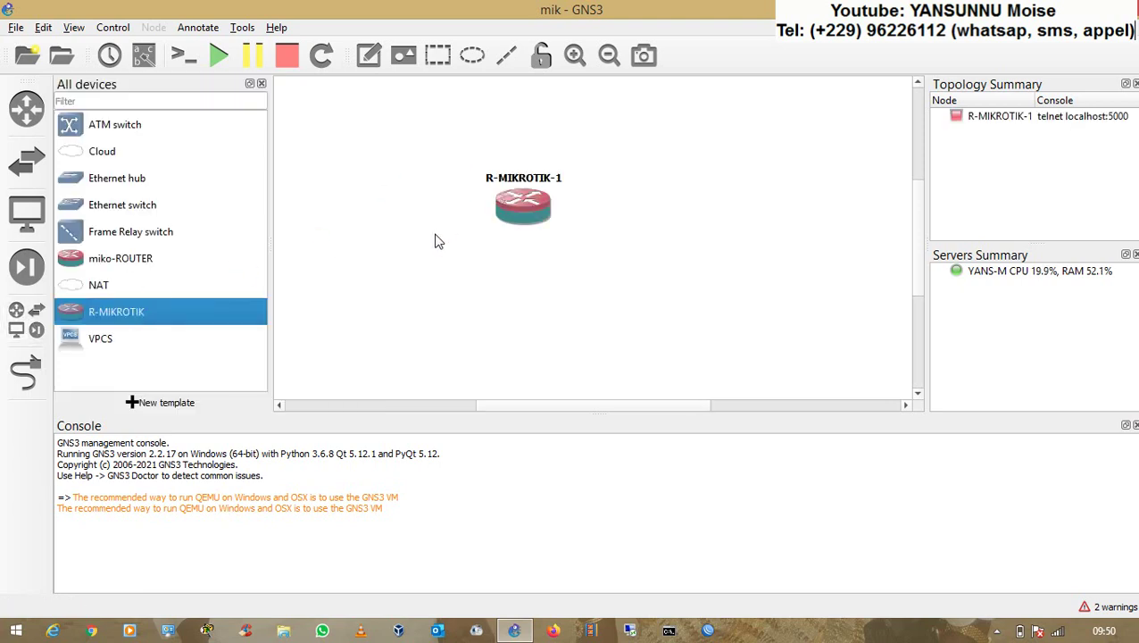
pyautogui.click(261, 83)
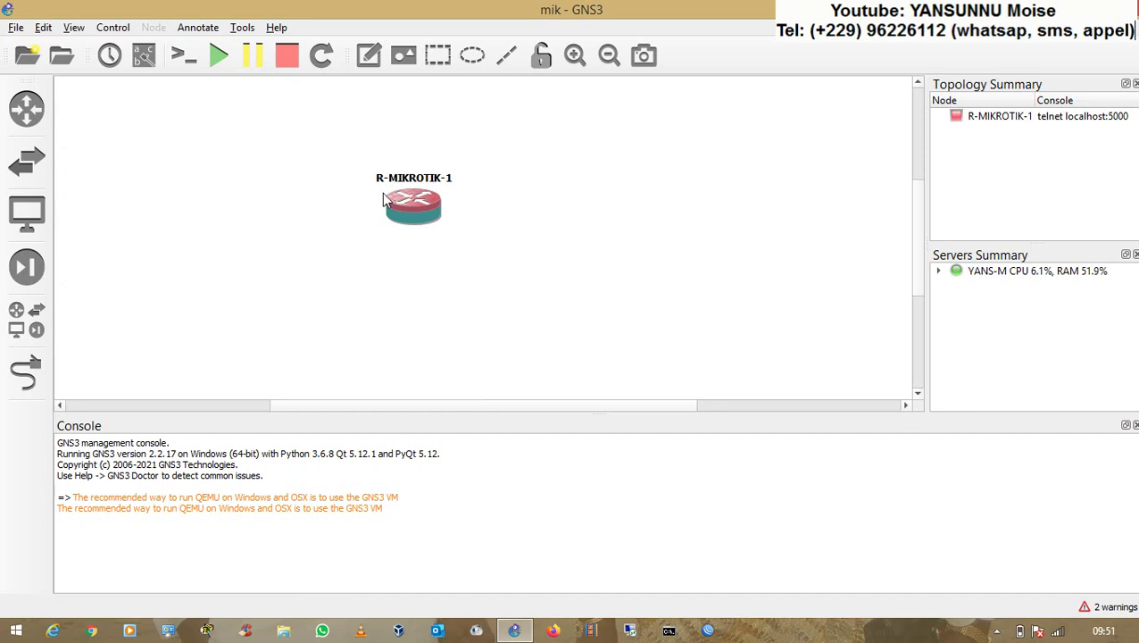
pyautogui.moveTo(411, 209); pyautogui.dragTo(542, 215)
# - Place a Cloud node, Cloud1, on the upper left of the canvas beside the router
pyautogui.click(453, 254)
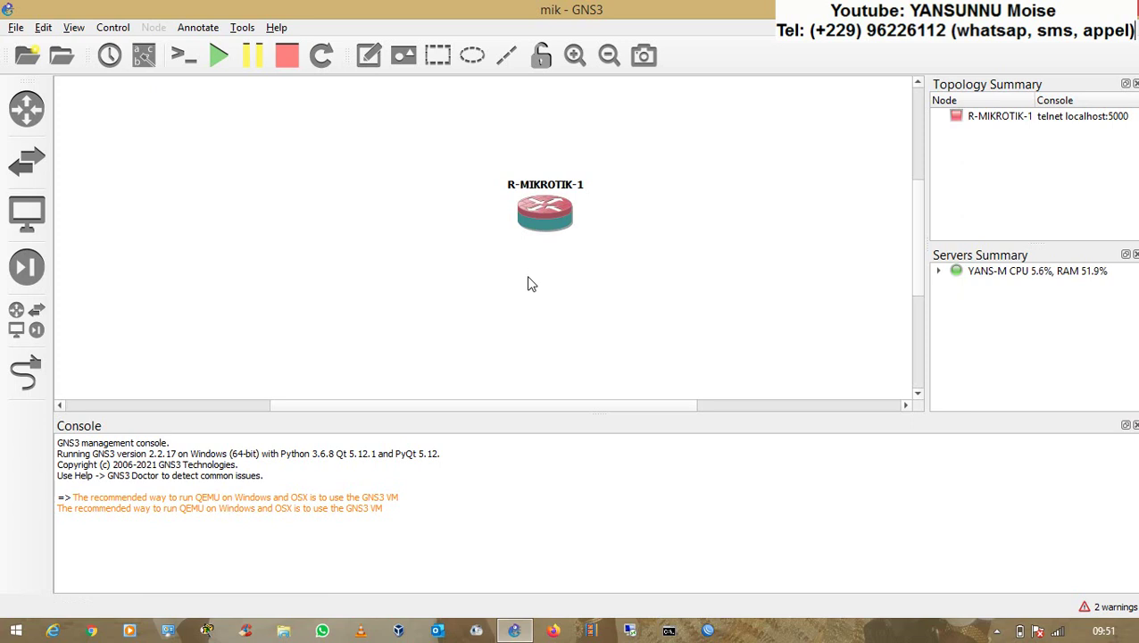
pyautogui.click(39, 323)
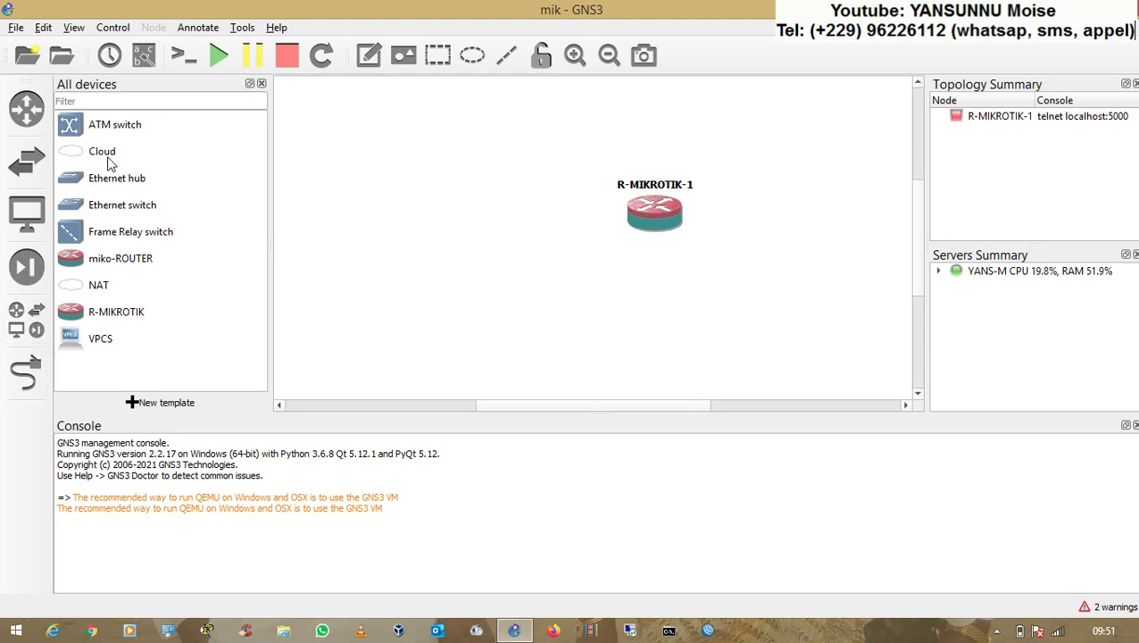
pyautogui.moveTo(111, 156); pyautogui.dragTo(317, 157)
pyautogui.click(258, 82)
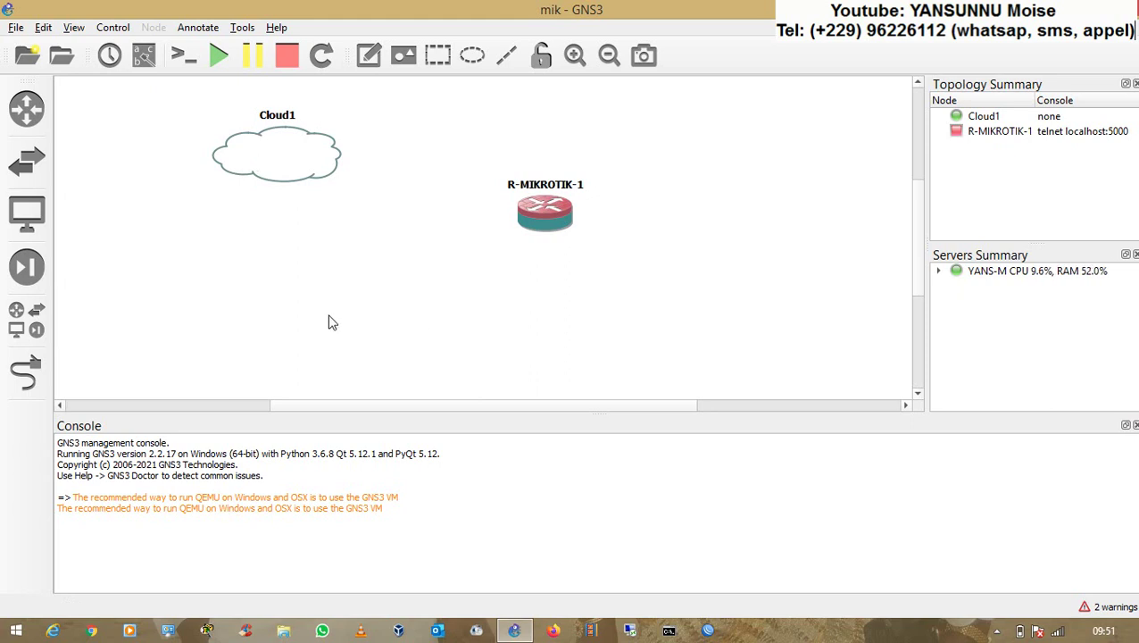
# - Link Cloud1's Wi-Fi 4 interface to R-MIKROTIK-1's Ethernet1 port, then start all devices
pyautogui.click(25, 373)
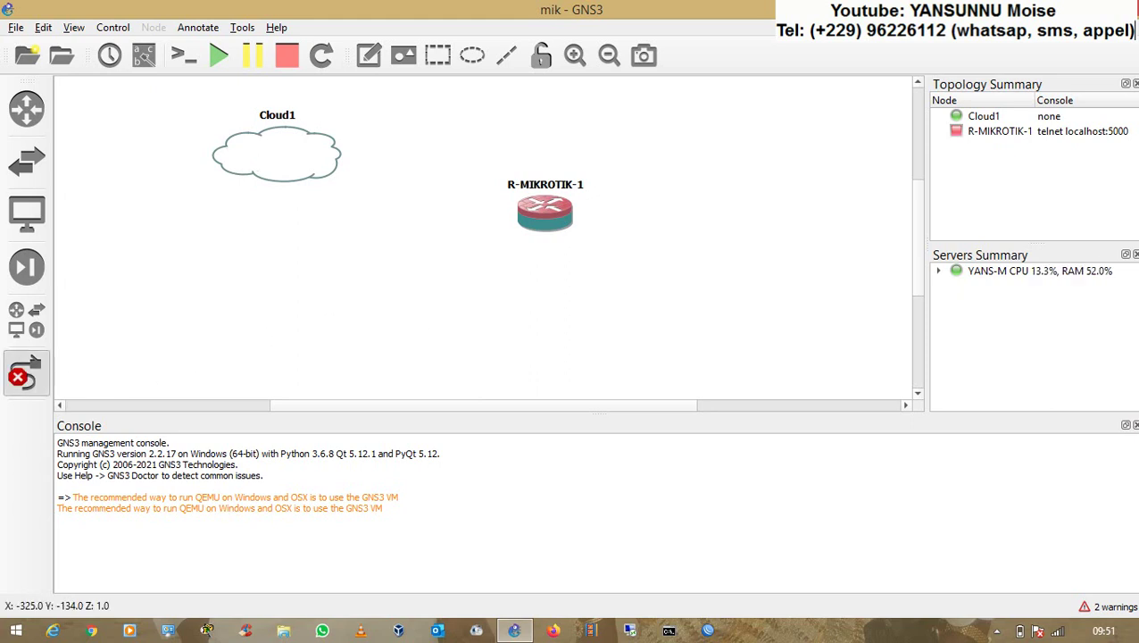
pyautogui.click(290, 154)
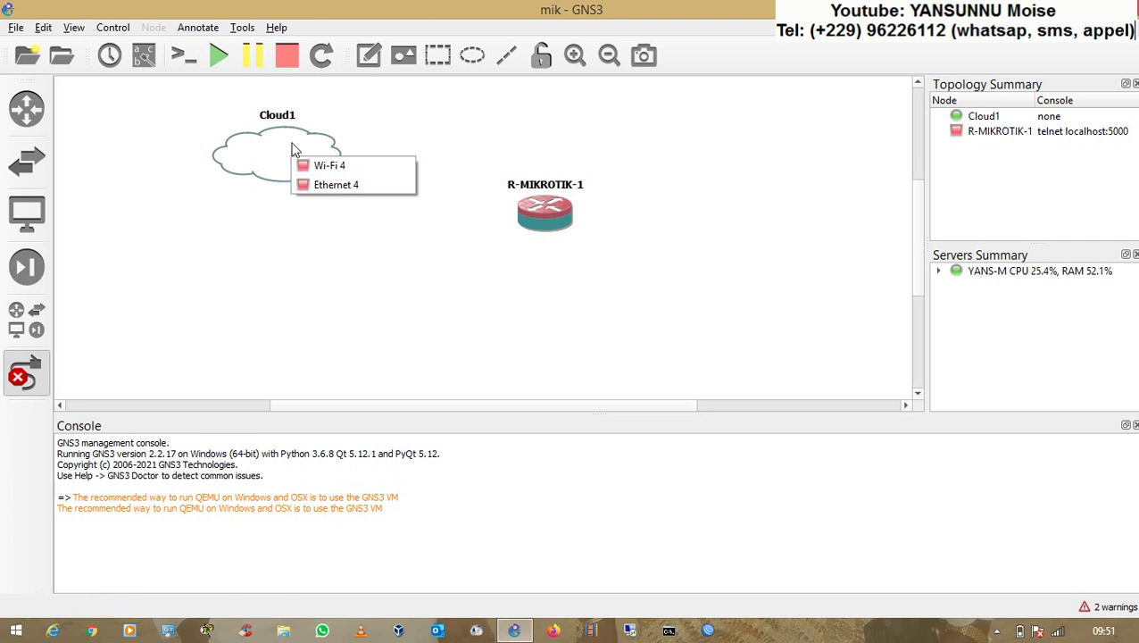
pyautogui.click(338, 167)
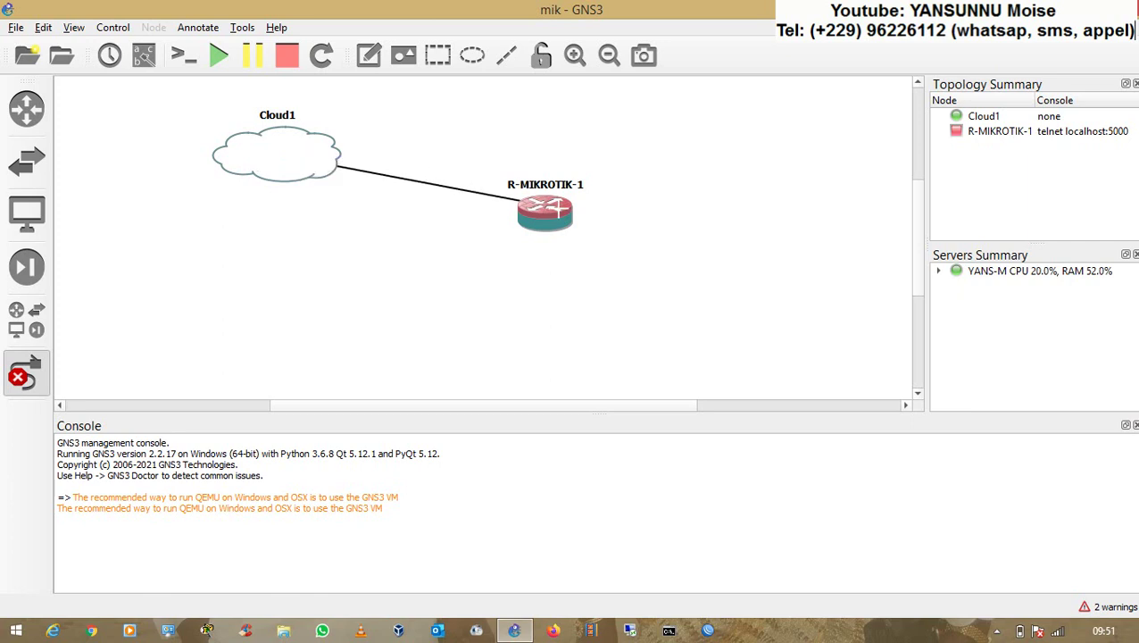
pyautogui.click(559, 209)
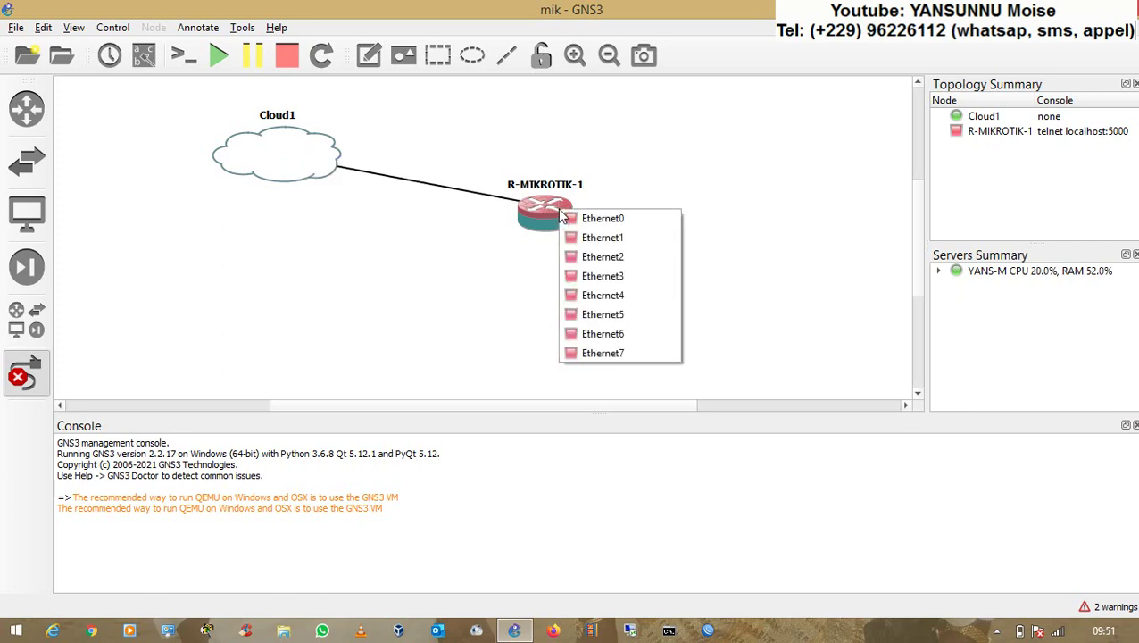
pyautogui.click(603, 238)
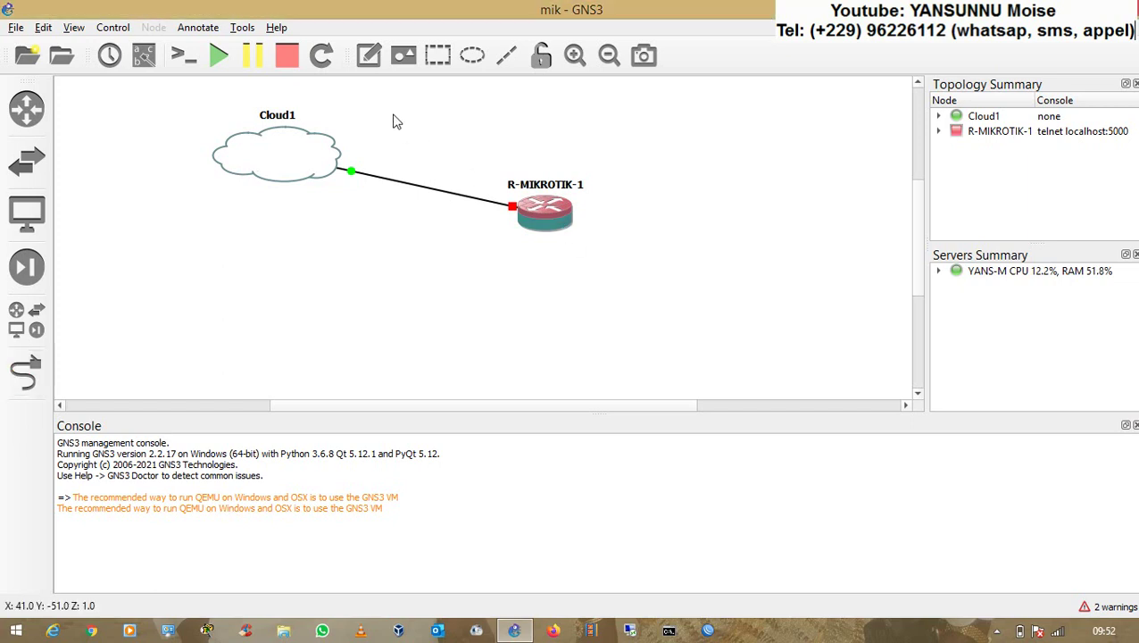
pyautogui.click(220, 57)
# - Confirm starting all devices and open a console session to R-MIKROTIK-1
pyautogui.press('Return')
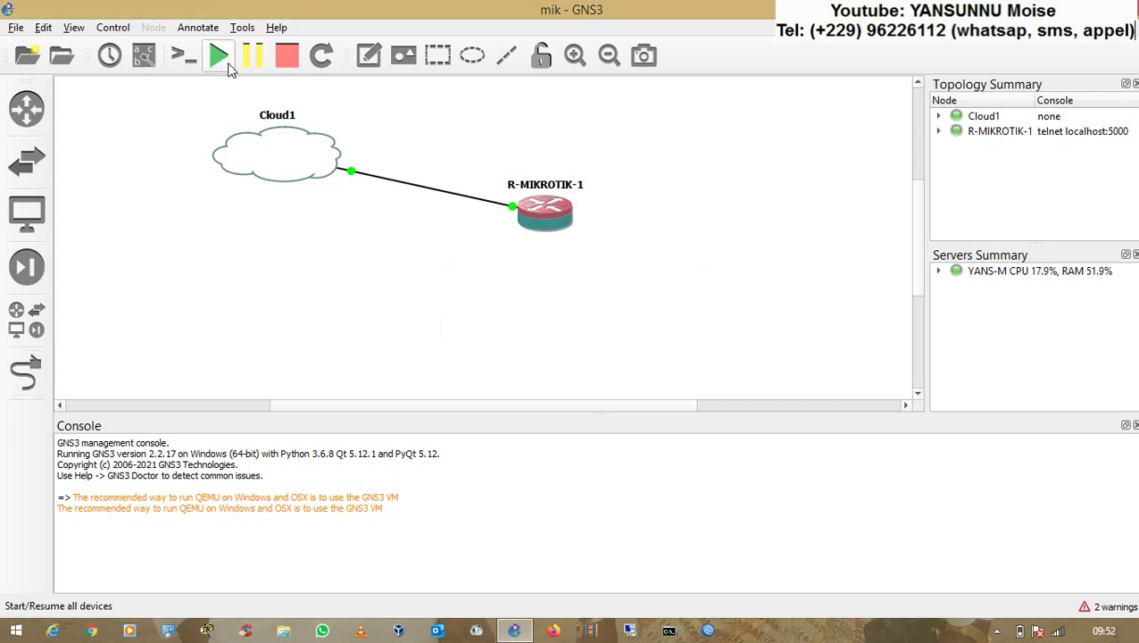
pyautogui.rightClick(546, 218)
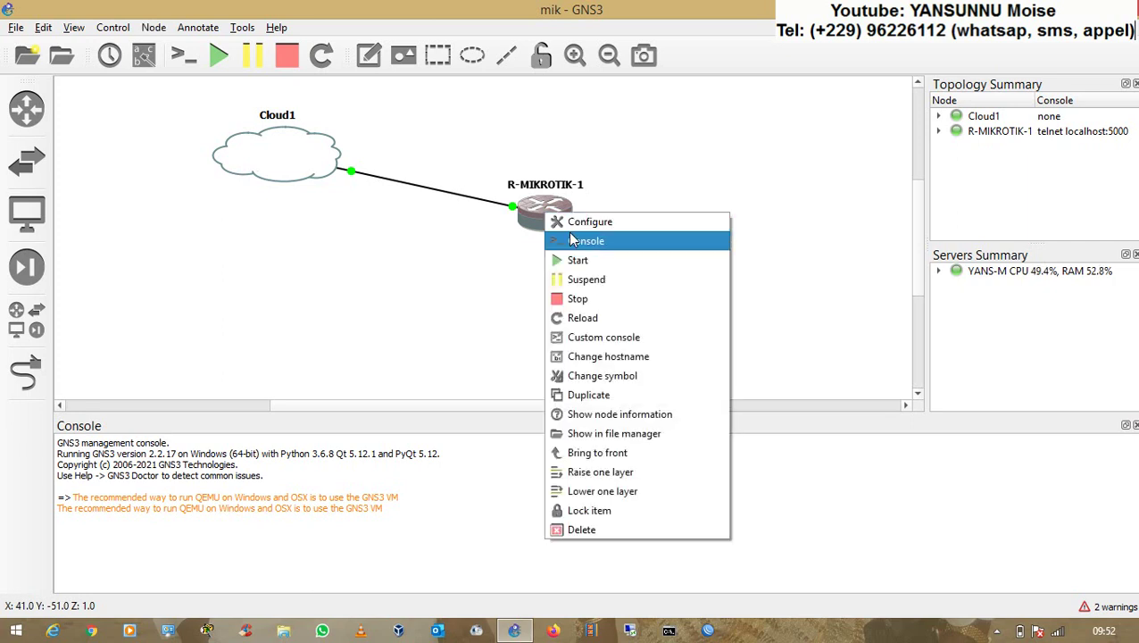
pyautogui.click(573, 240)
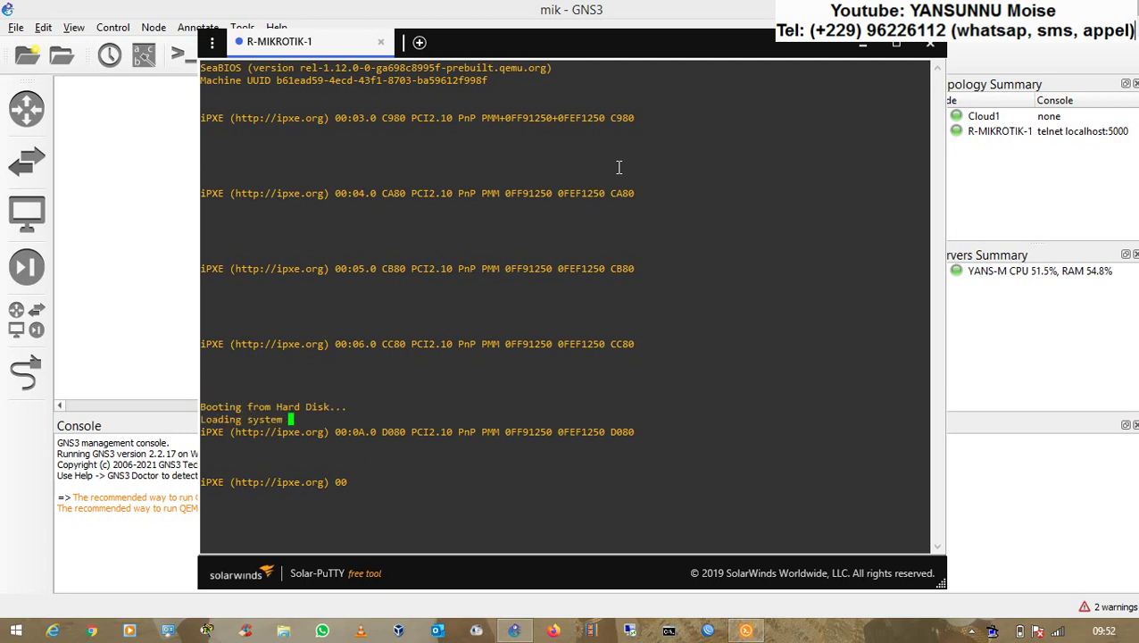
# - Close the router console and reopen R-MIKROTIK-1's console session
pyautogui.click(932, 46)
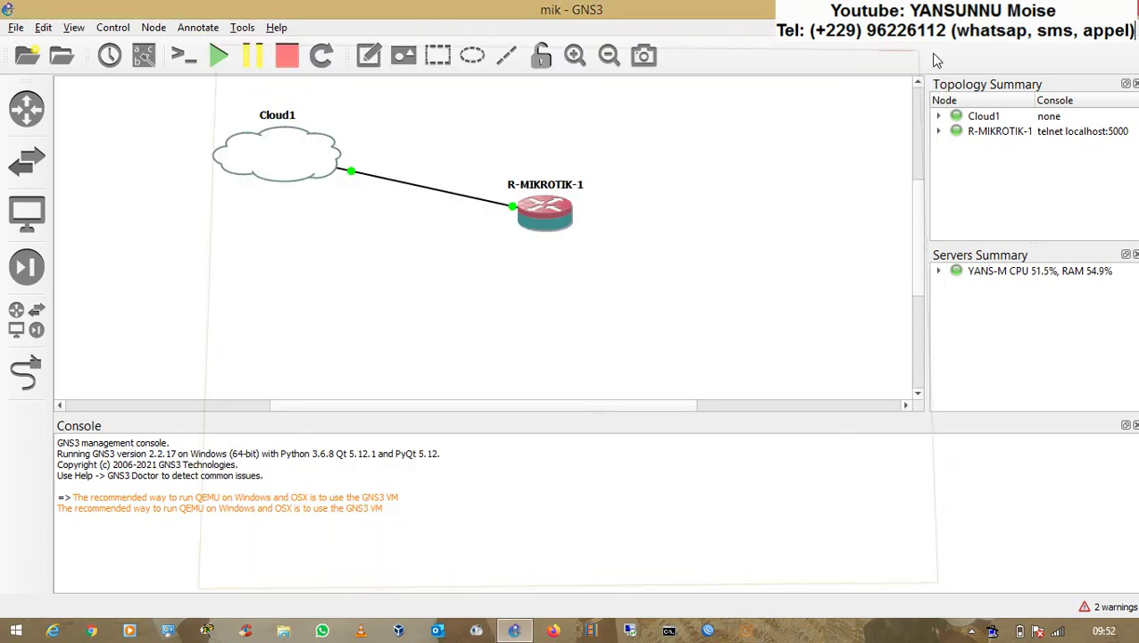
pyautogui.rightClick(554, 211)
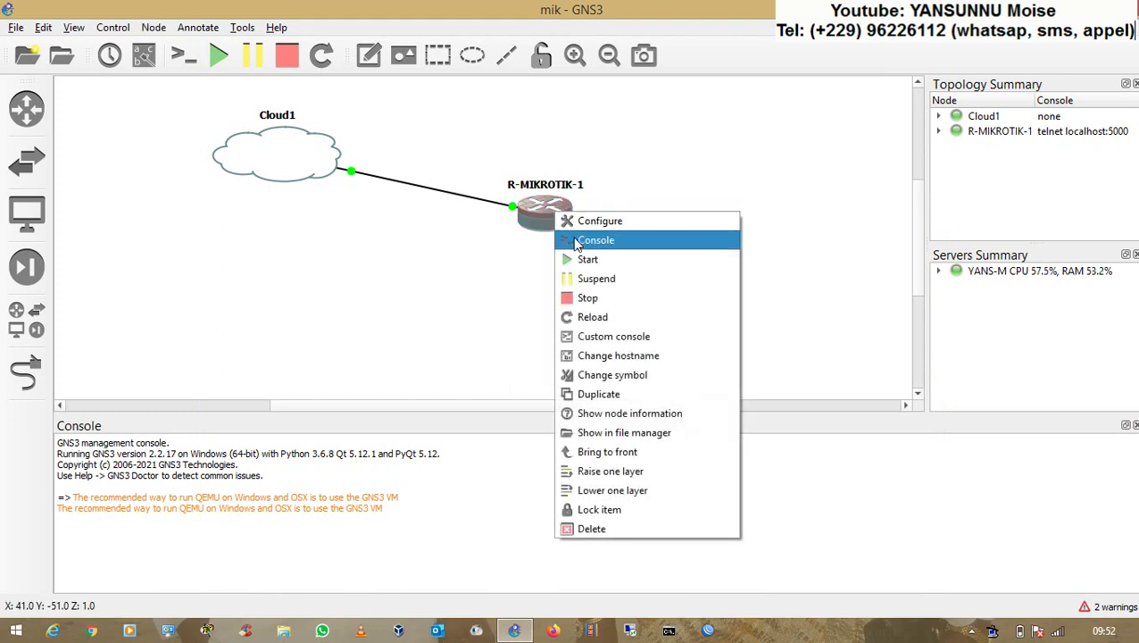
pyautogui.click(576, 241)
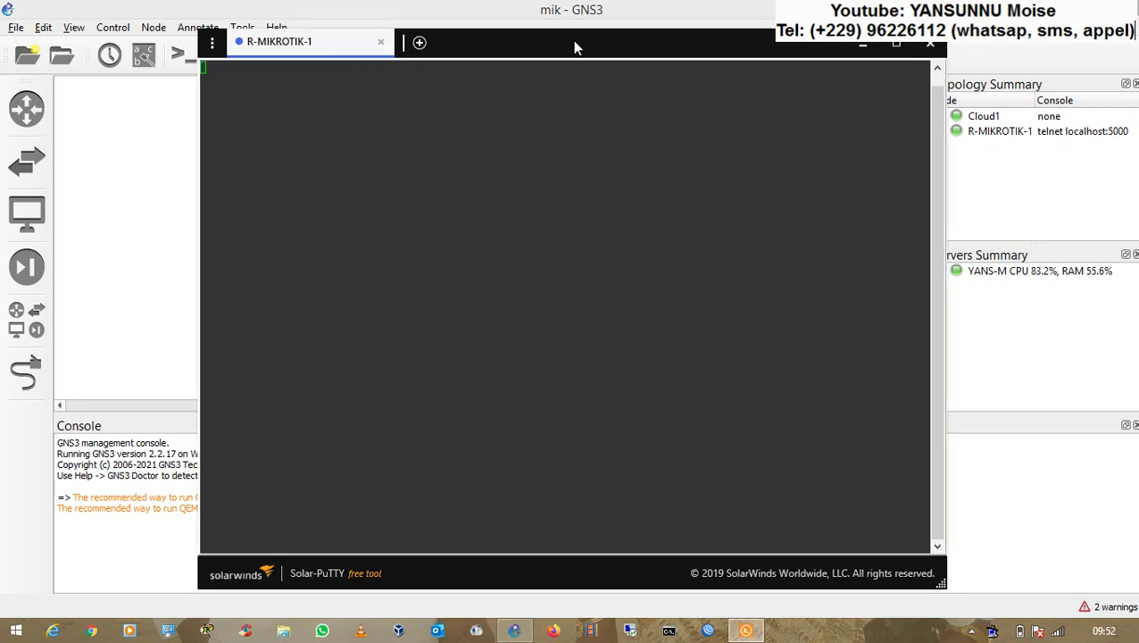
# - Log in to the router as admin with a blank password and answer n to the licence prompt
pyautogui.moveTo(575, 47); pyautogui.dragTo(730, 54)
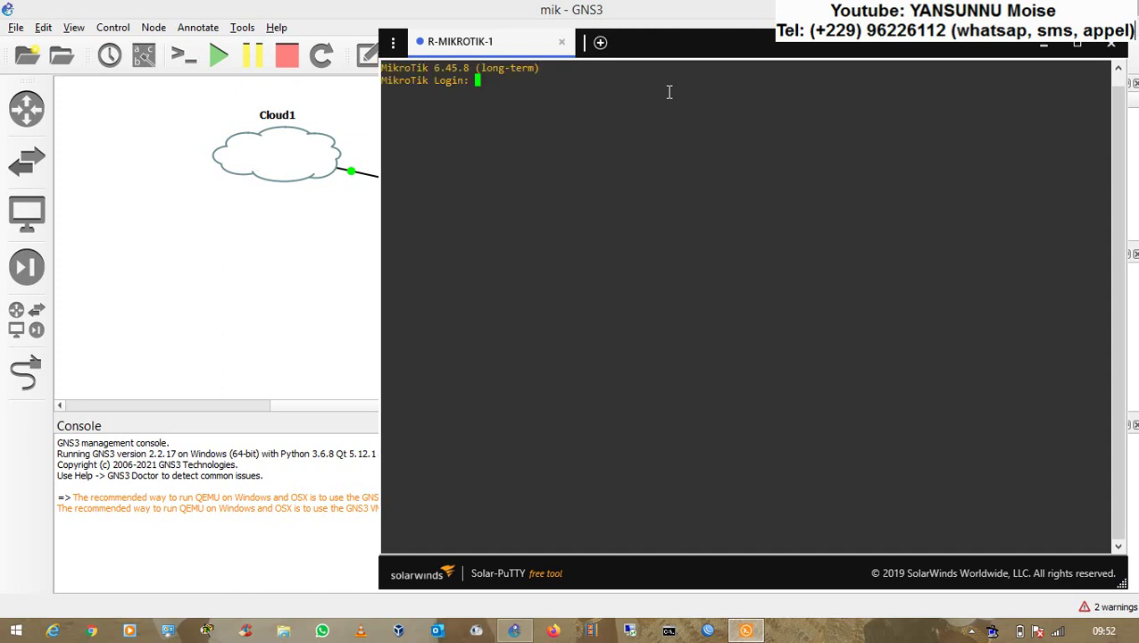
pyautogui.write('admin')
pyautogui.press('Return')
pyautogui.press('Return')
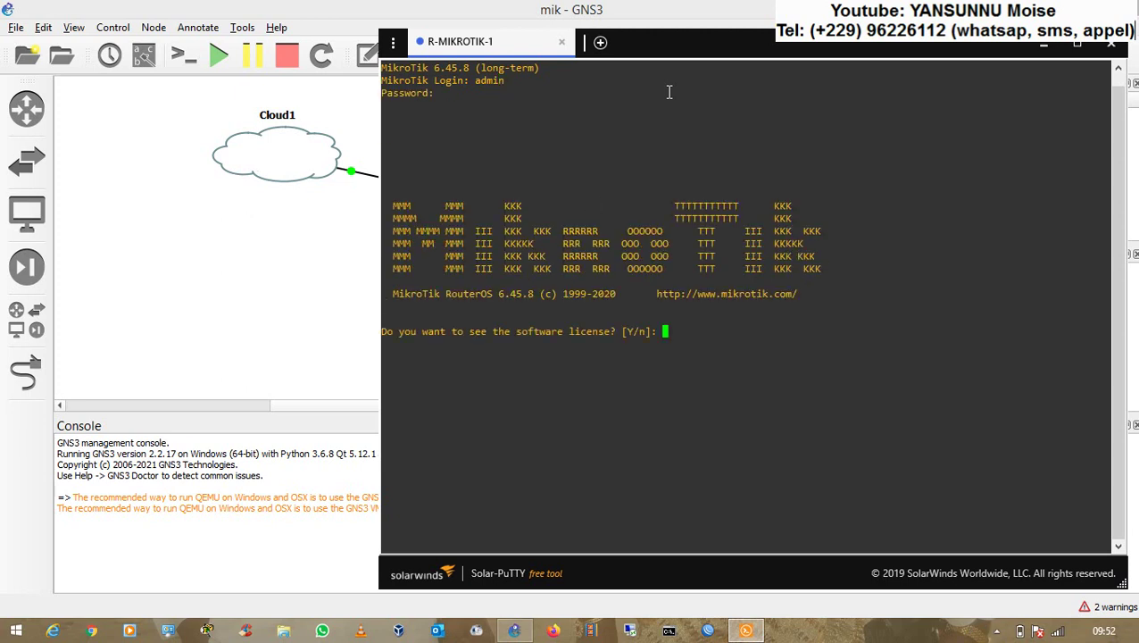
pyautogui.write('n')
pyautogui.press('Return')
pyautogui.press('Return')
pyautogui.press('Return')
pyautogui.press('Return')
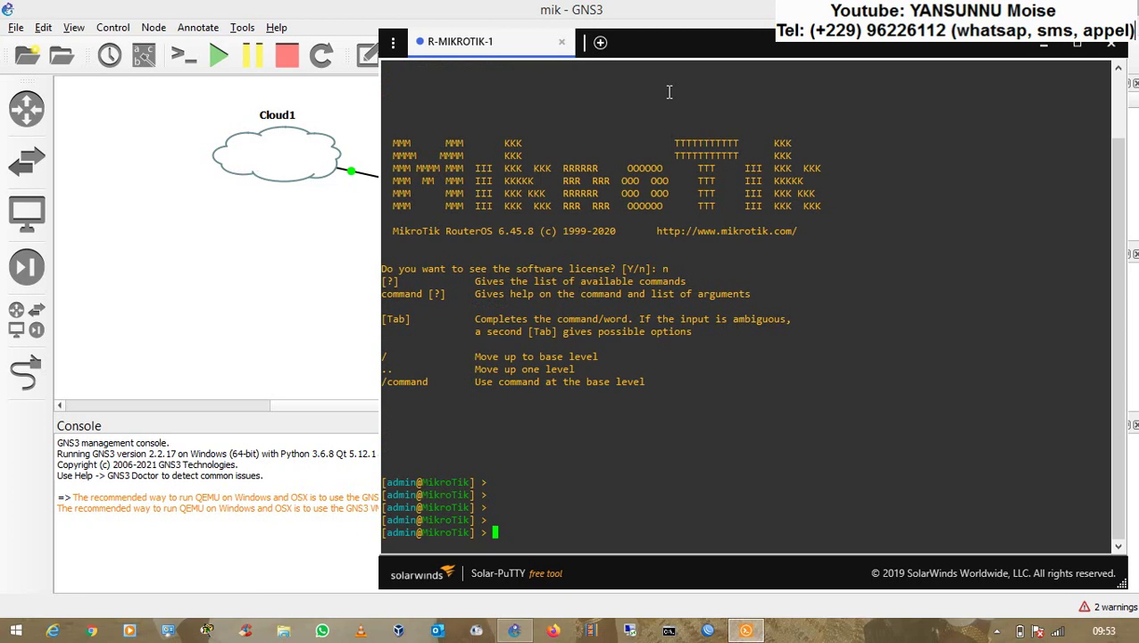
pyautogui.click(348, 207)
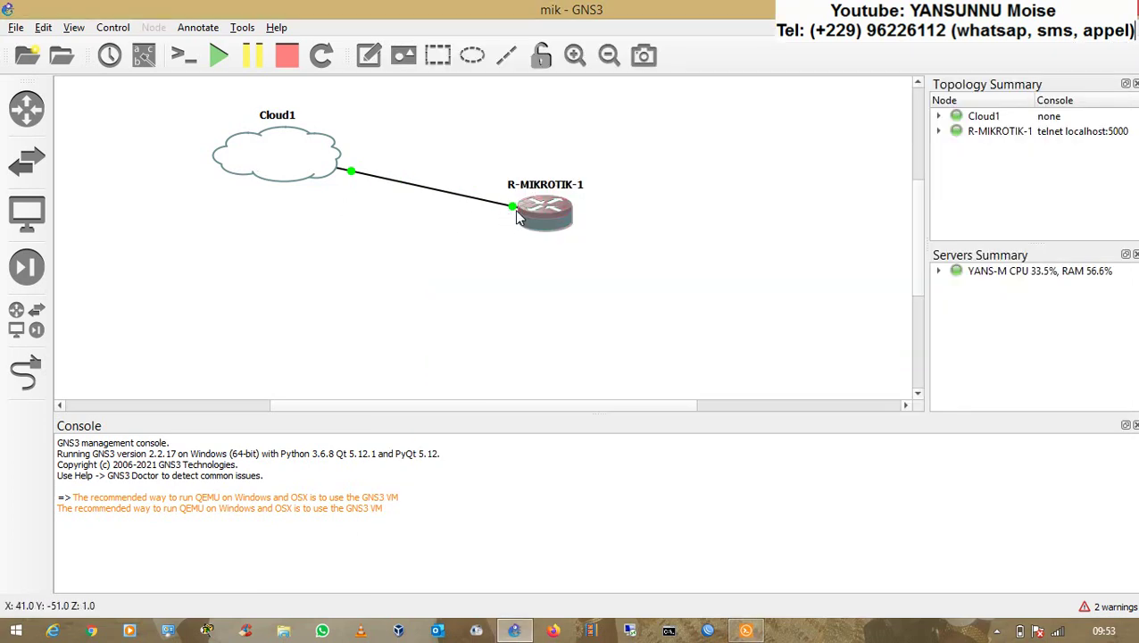
# - Show interface labels and add a note reading 192.168.31.30/24 below Cloud1
pyautogui.click(143, 55)
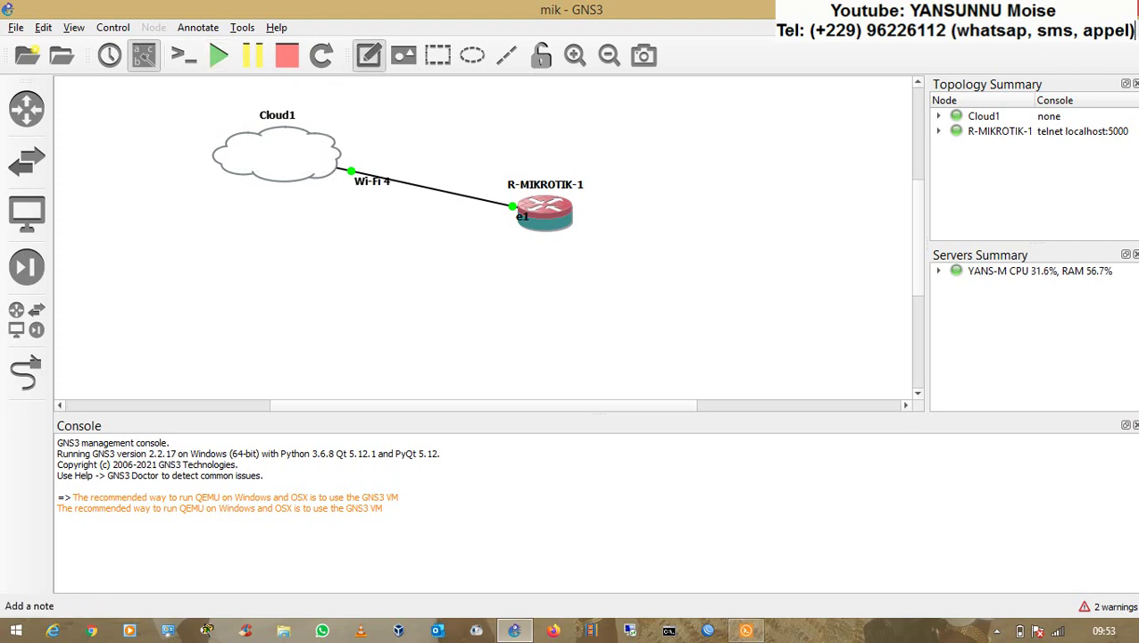
pyautogui.click(222, 204)
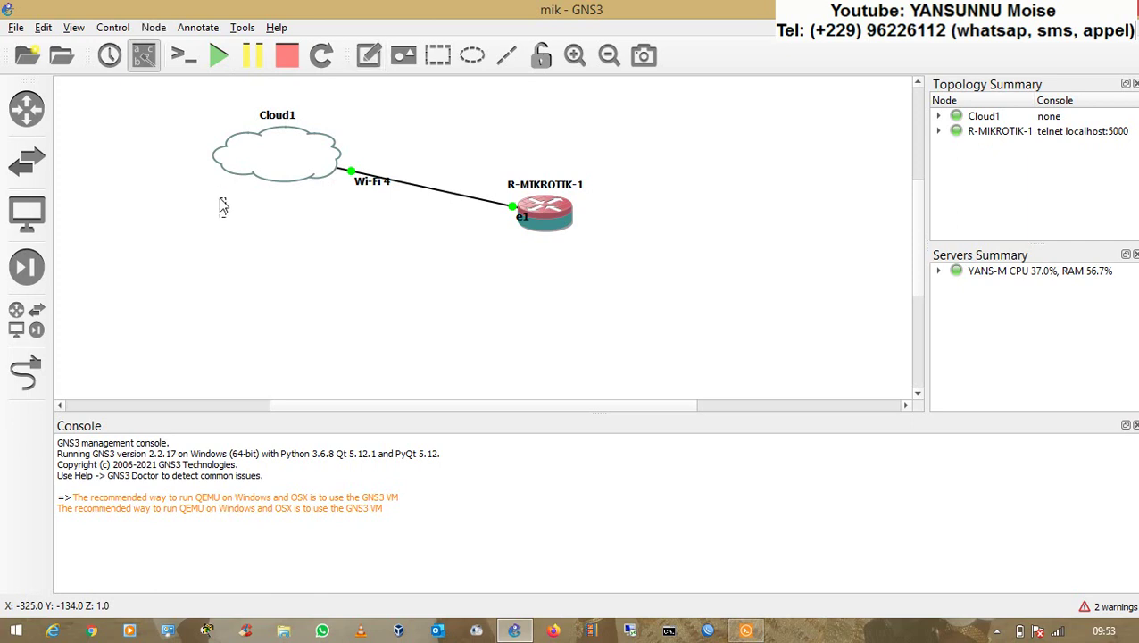
pyautogui.write('192.168')
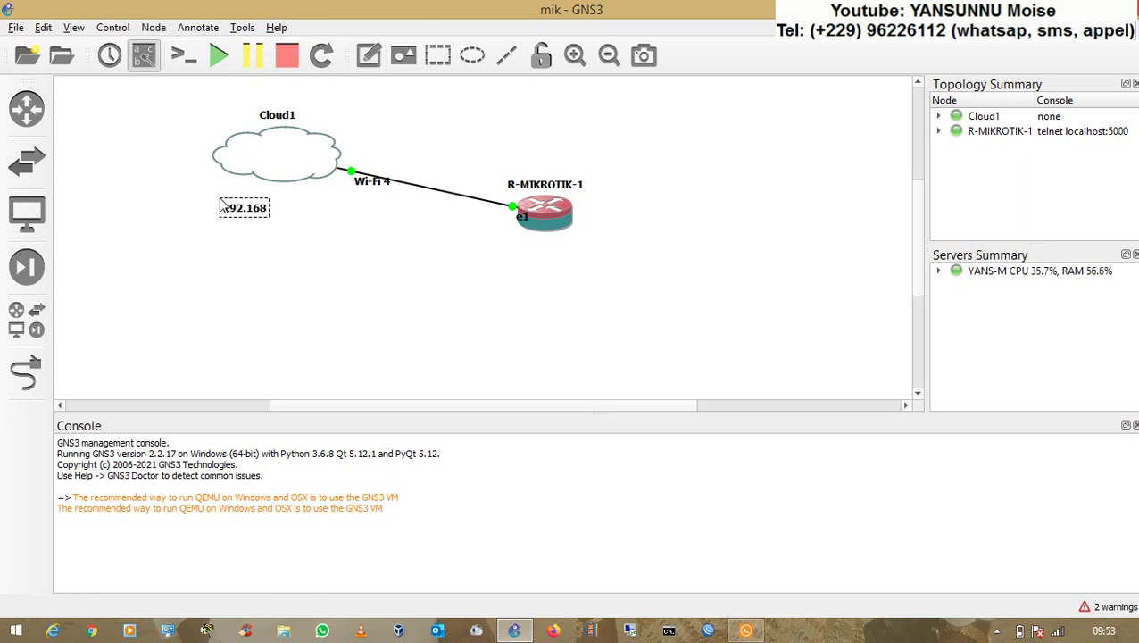
pyautogui.write('.31.30/')
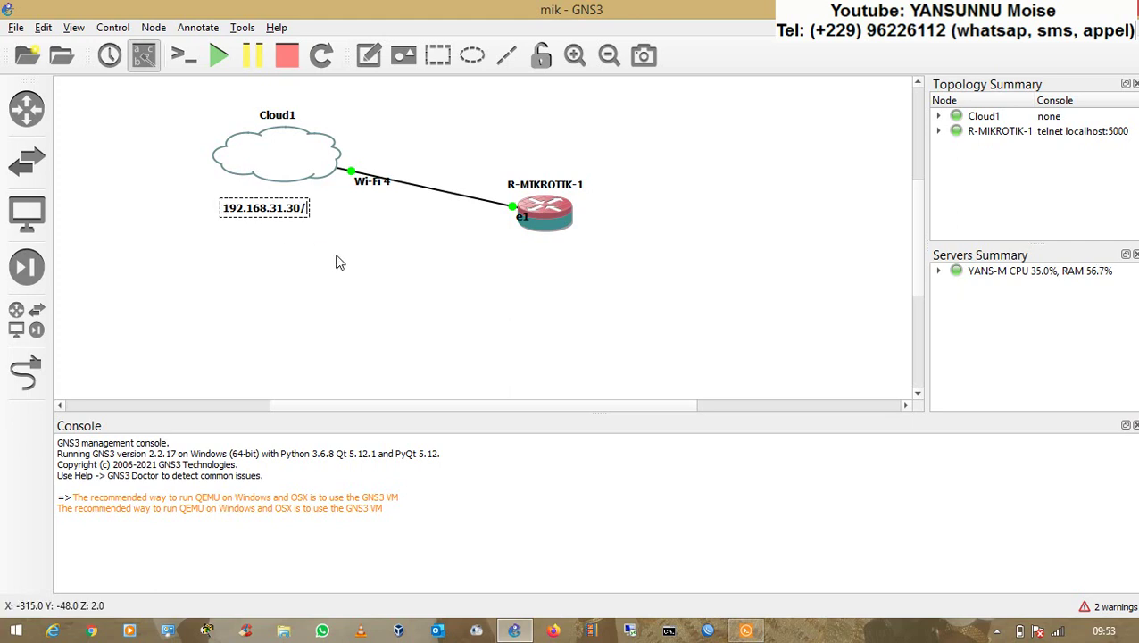
pyautogui.write('24')
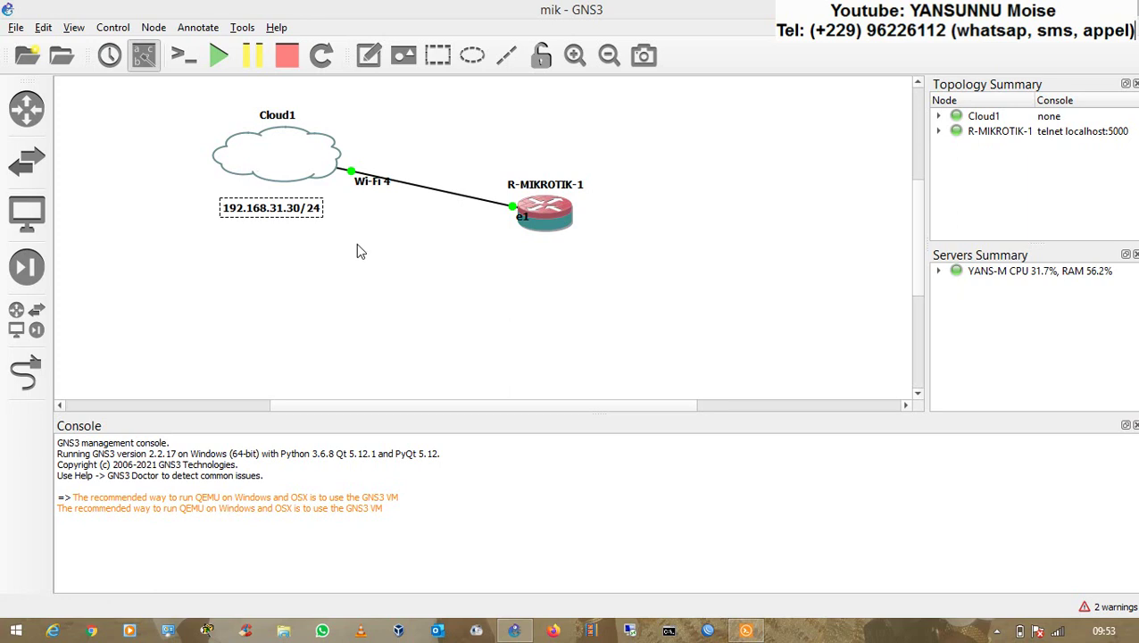
pyautogui.click(356, 252)
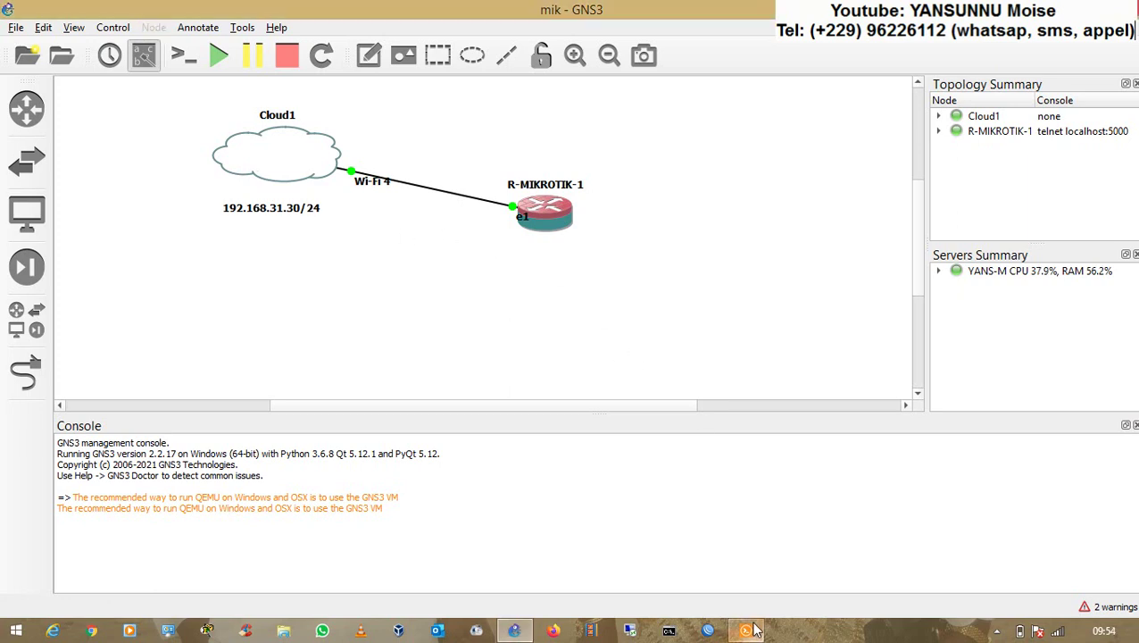
pyautogui.click(753, 631)
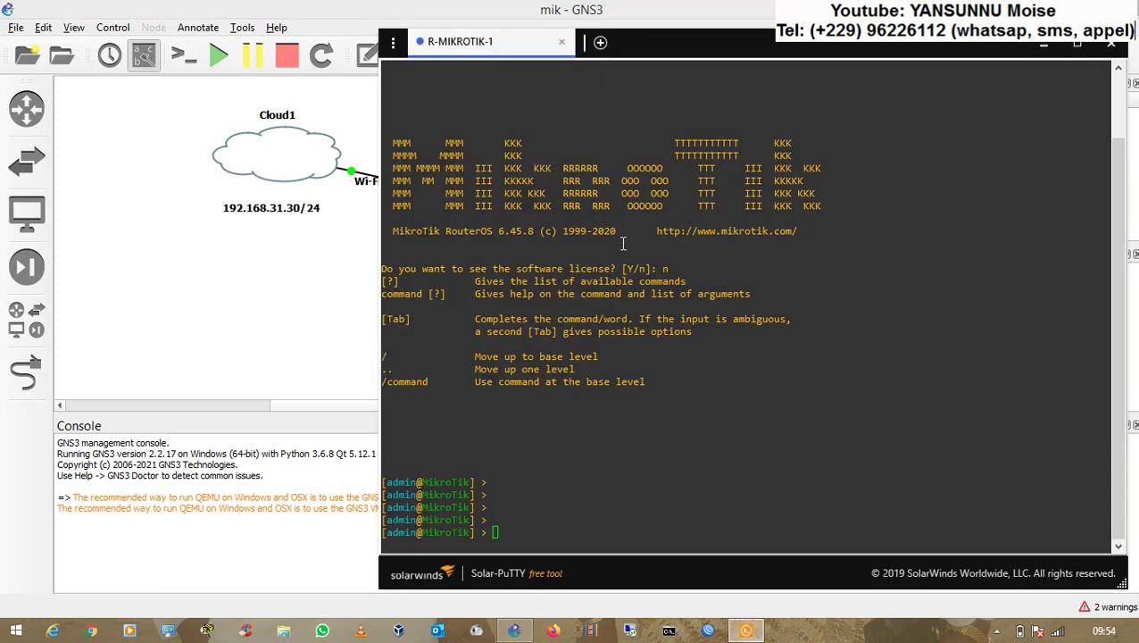
# - Run 'ip address add address=192.168.31.31/24 interface=ether1' on the router, then bring up Command Prompt
pyautogui.click(697, 444)
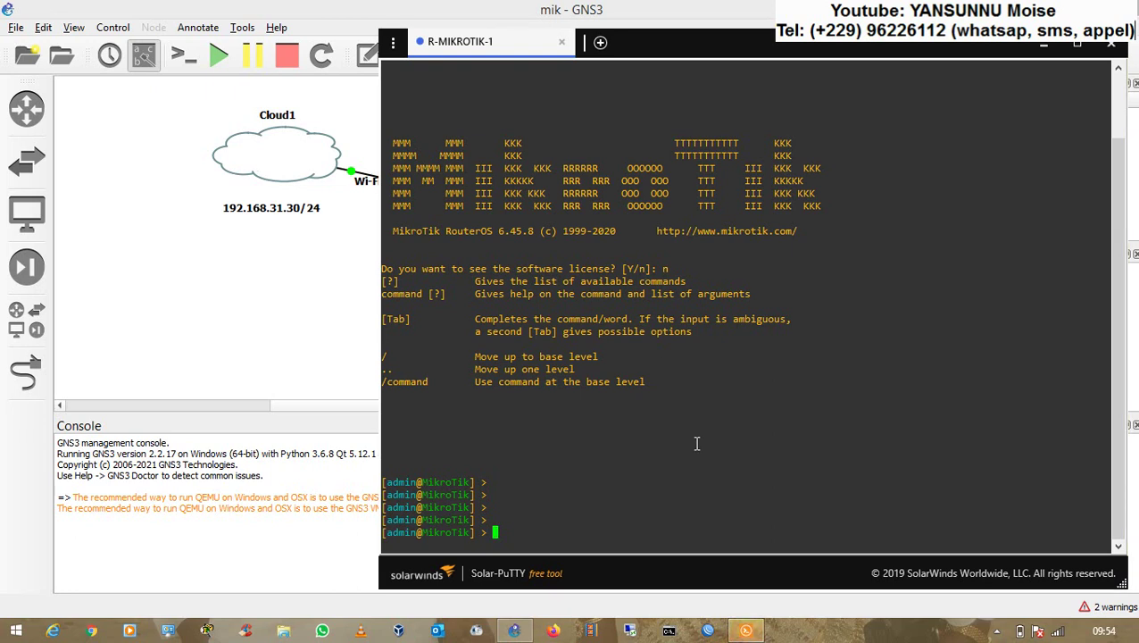
pyautogui.write('ip ad')
pyautogui.press('Tab')
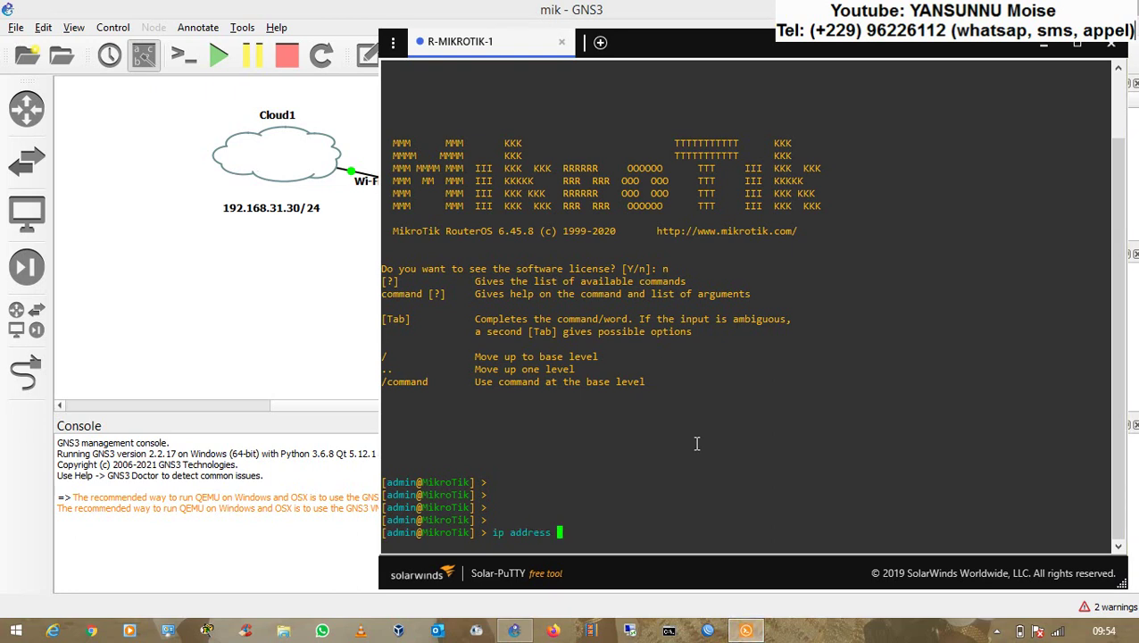
pyautogui.write('add ad')
pyautogui.press('Tab')
pyautogui.write('192.168.31')
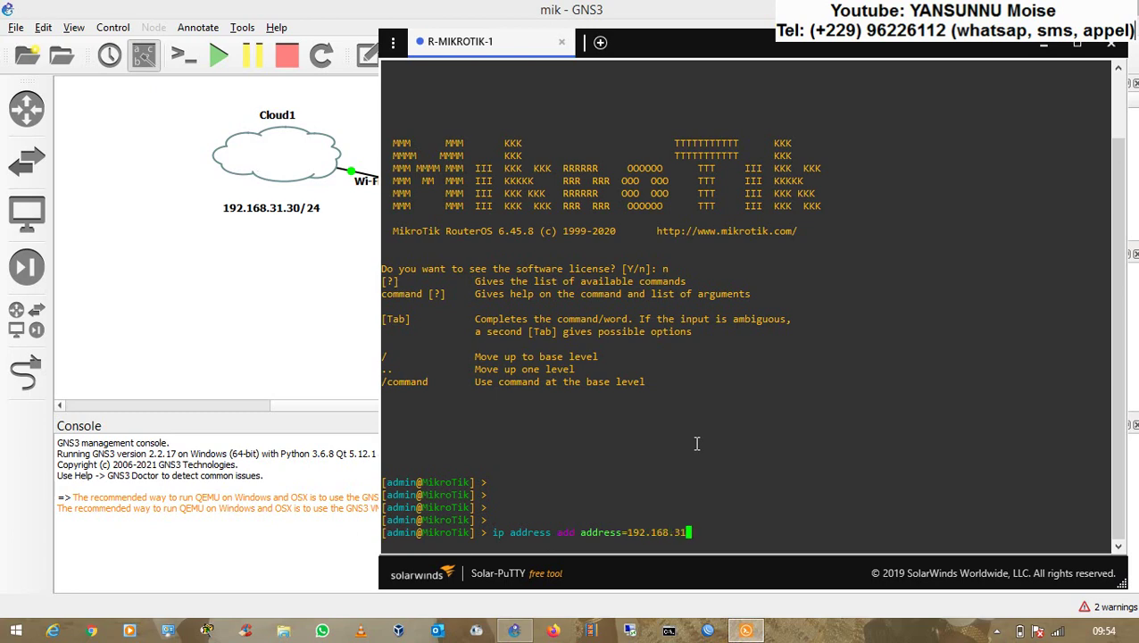
pyautogui.write('.31/24 in')
pyautogui.press('Tab')
pyautogui.write('1')
pyautogui.press('BackSpace')
pyautogui.write('ether1')
pyautogui.press('Return')
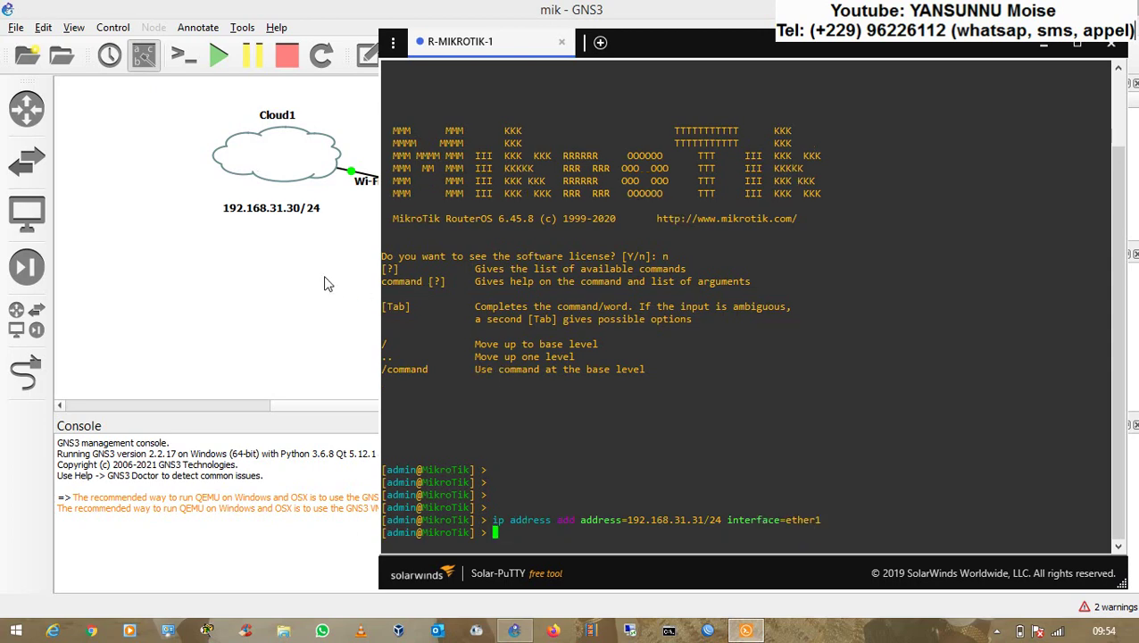
pyautogui.click(668, 631)
pyautogui.moveTo(491, 107); pyautogui.dragTo(834, 186)
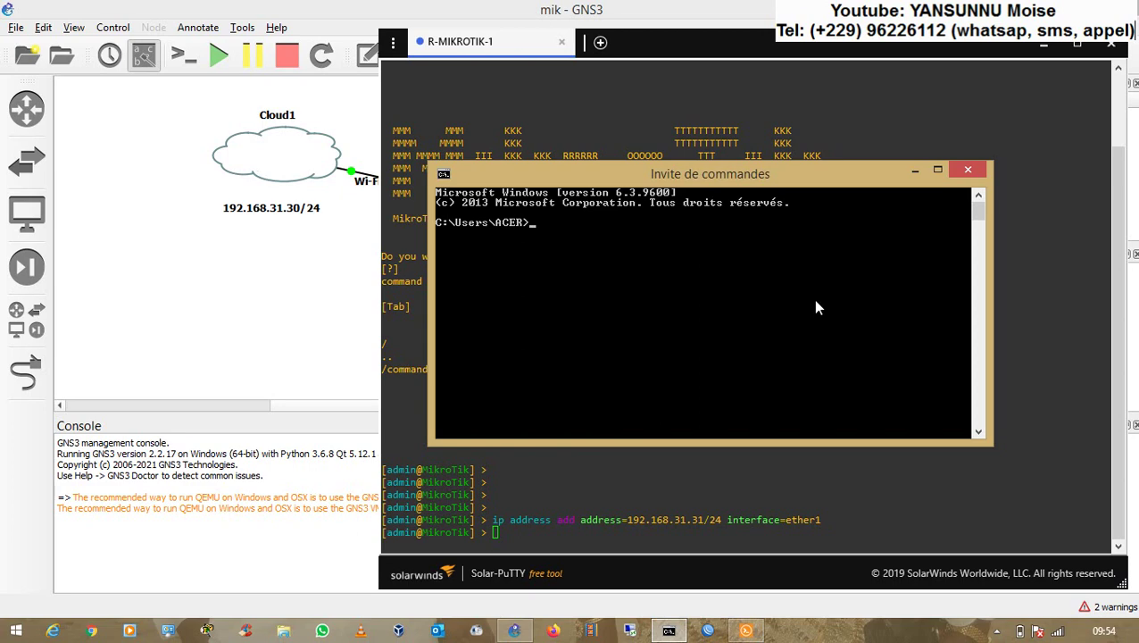
# - Run ipconfig to find the host's Wi-Fi 4 address, 192.168.31.20
pyautogui.write('ipconfig')
pyautogui.press('Return')
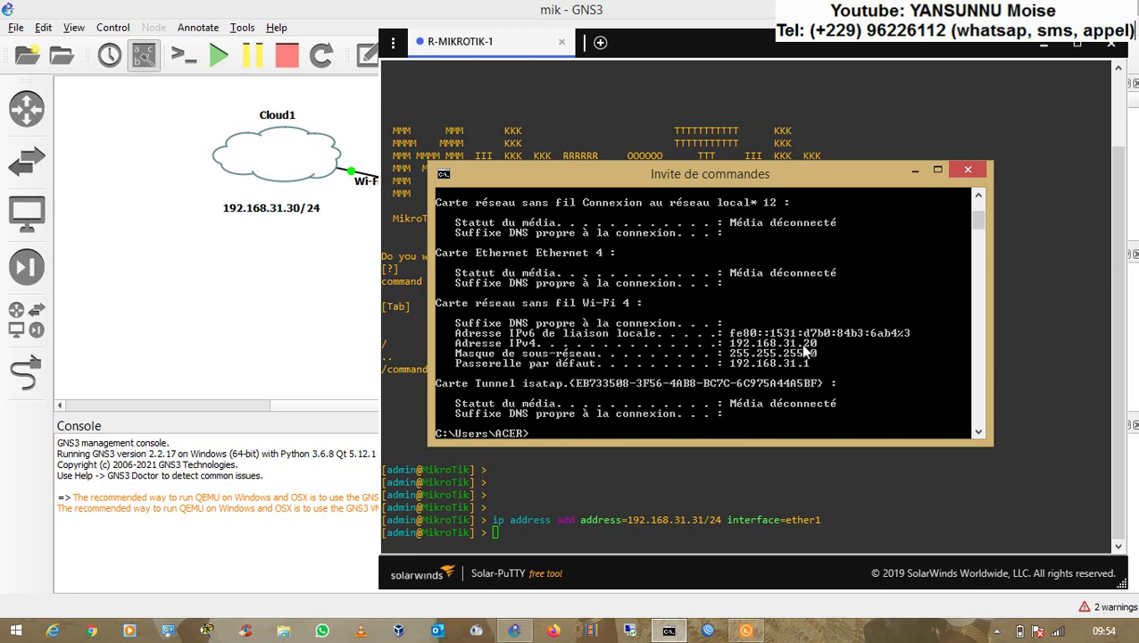
pyautogui.click(292, 201)
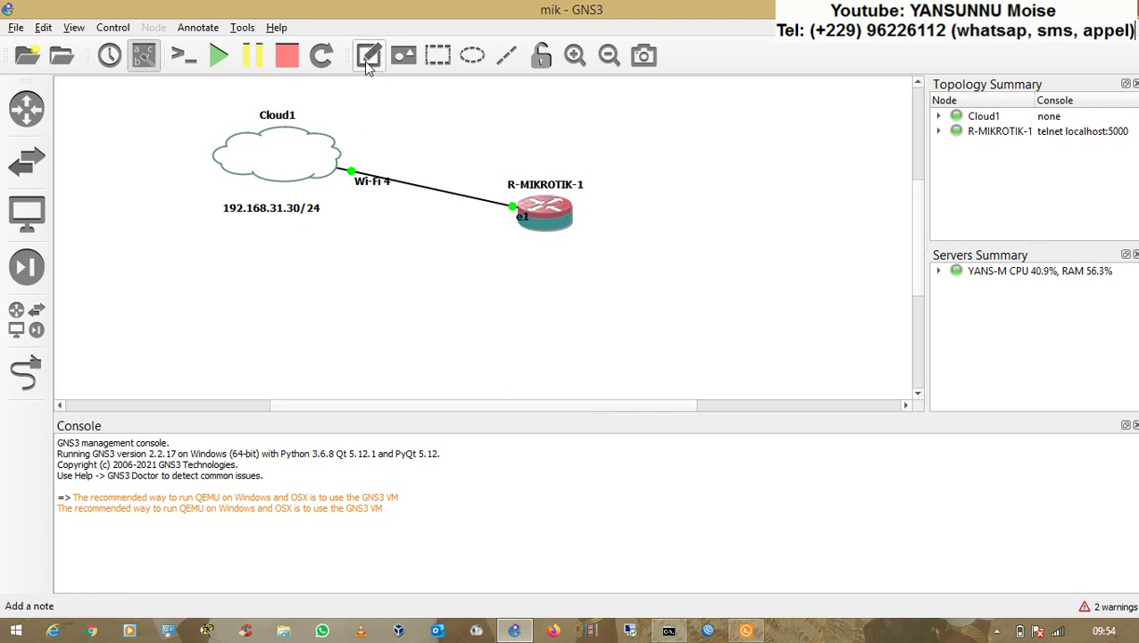
# - Edit Cloud1's note text from 192.168.31.30/24 to 192.168.31.20/24 and apply it
pyautogui.click(296, 212)
pyautogui.rightClick(294, 208)
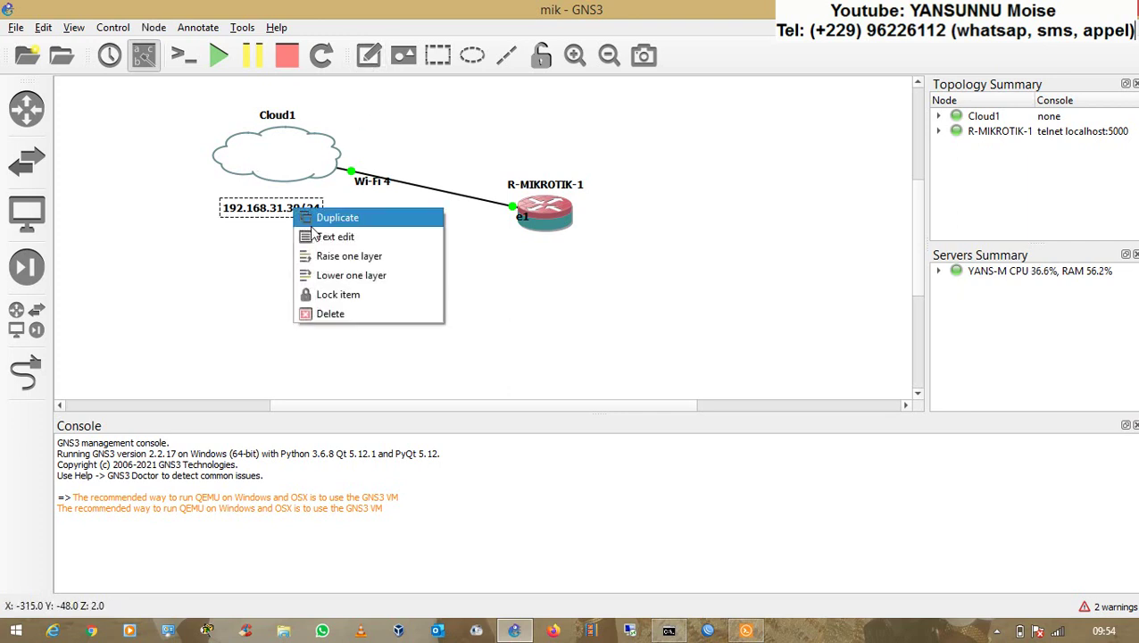
pyautogui.click(335, 237)
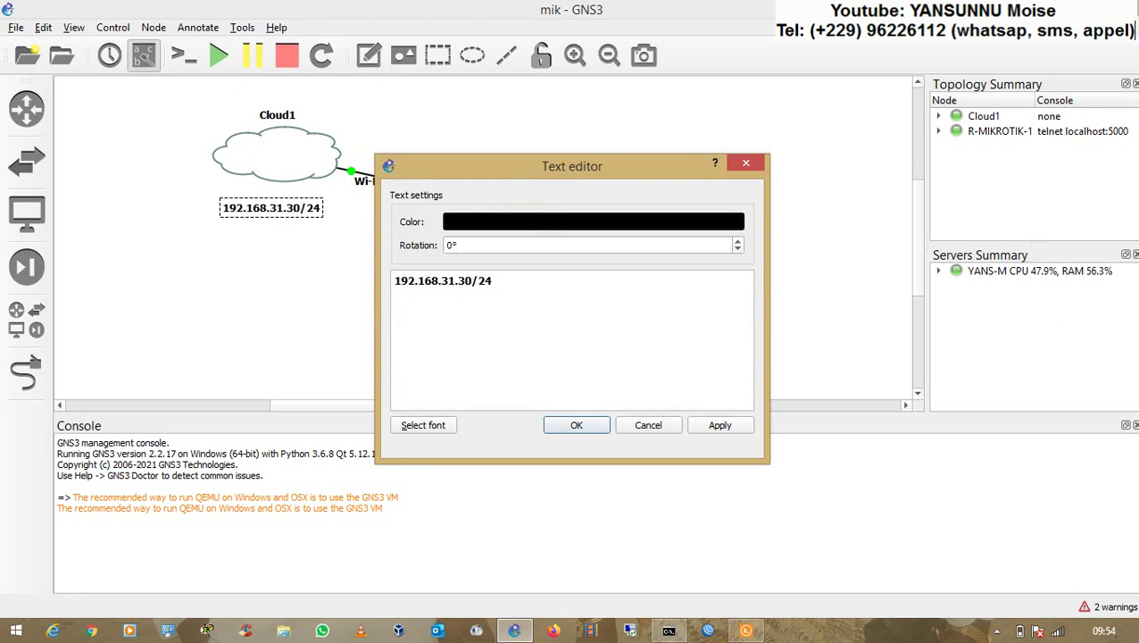
pyautogui.press('BackSpace')
pyautogui.press('BackSpace')
pyautogui.write('20')
pyautogui.click(715, 428)
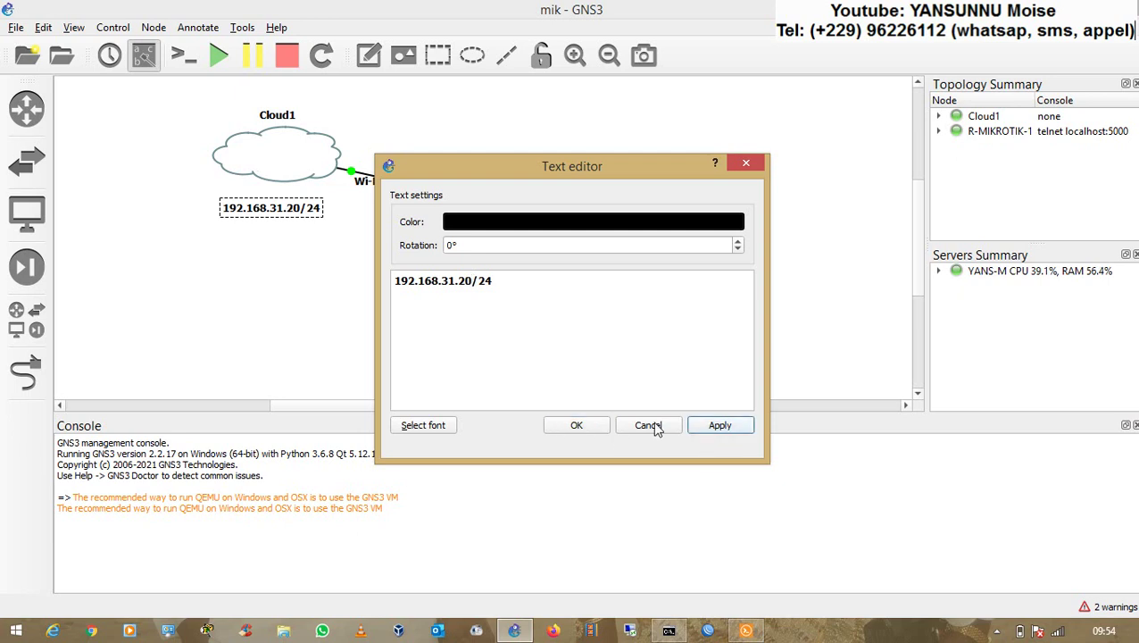
pyautogui.click(576, 425)
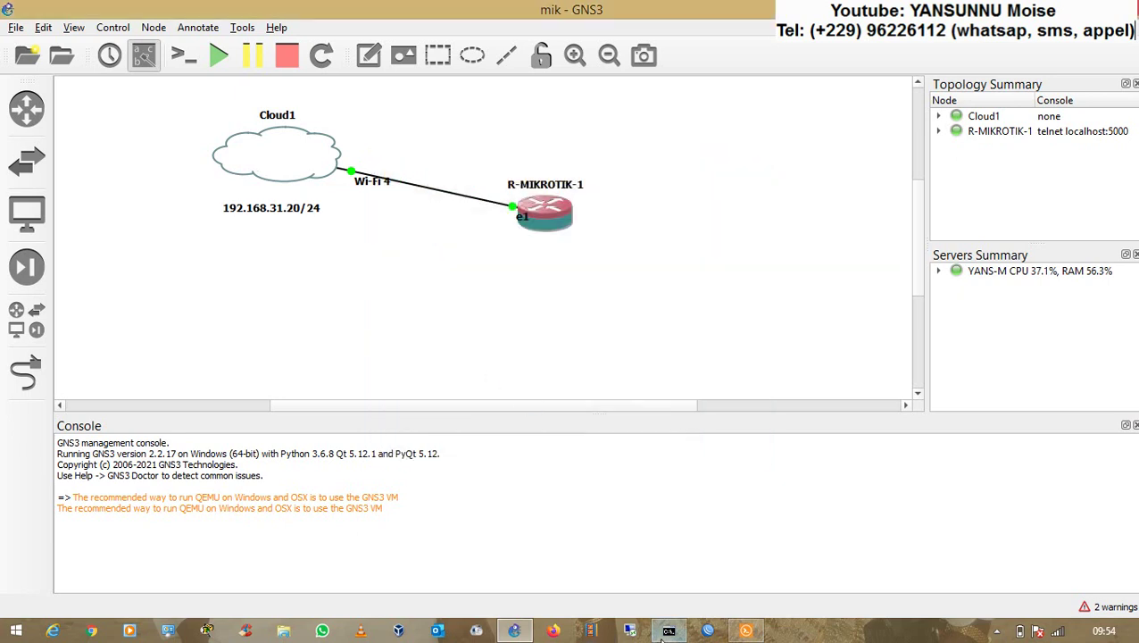
# - Ping the router at 192.168.31.31 from the host's Command Prompt
pyautogui.click(668, 632)
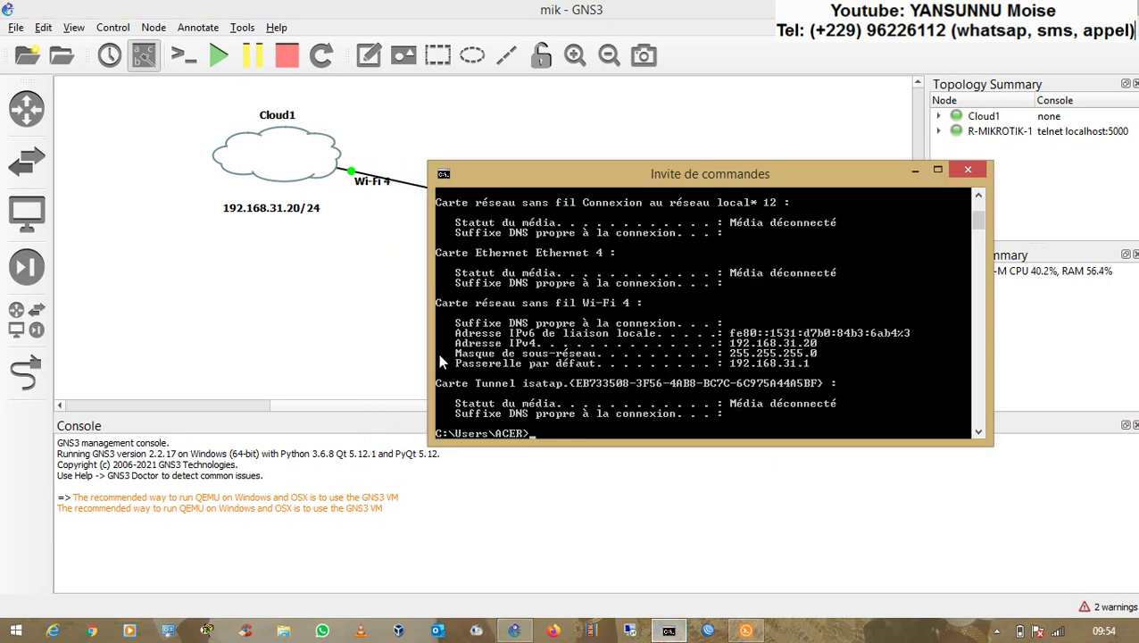
pyautogui.click(352, 318)
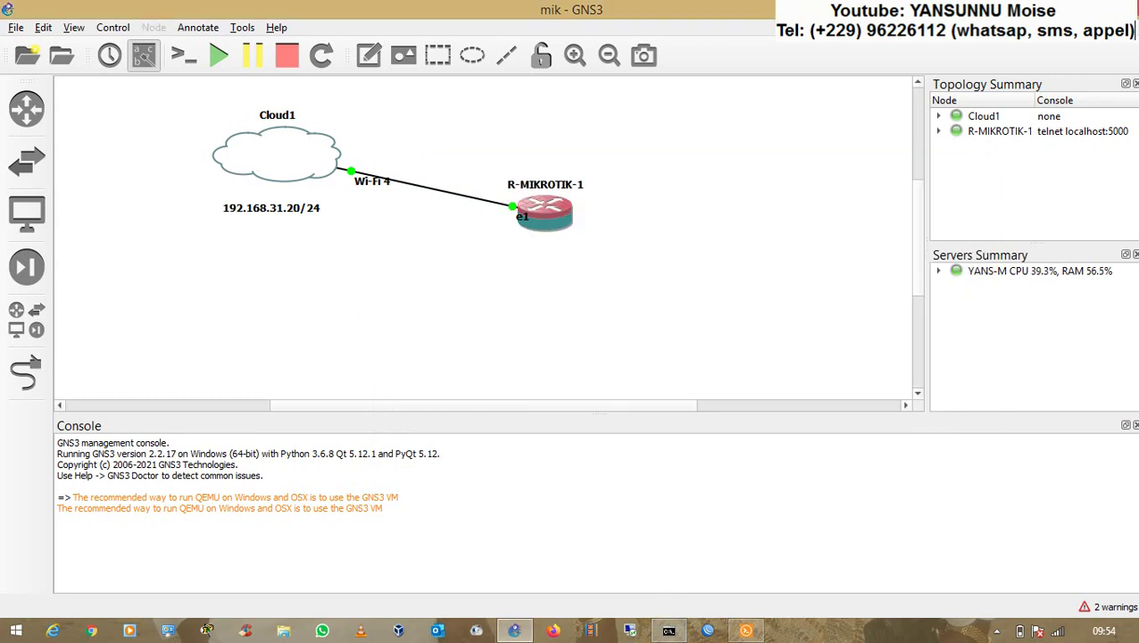
pyautogui.click(668, 632)
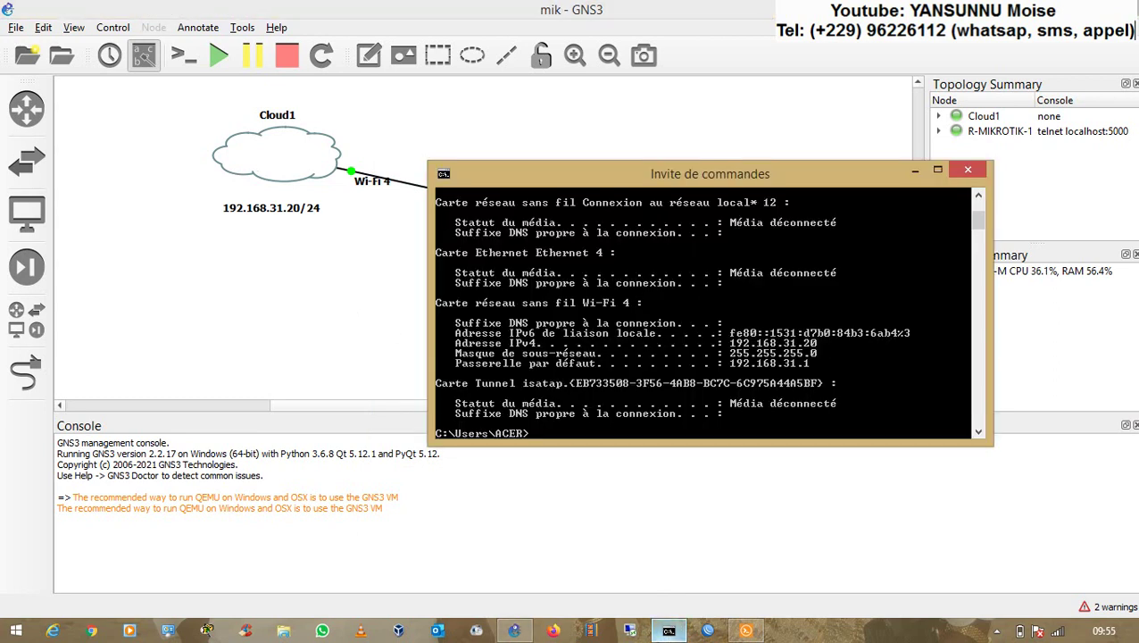
pyautogui.write('ping')
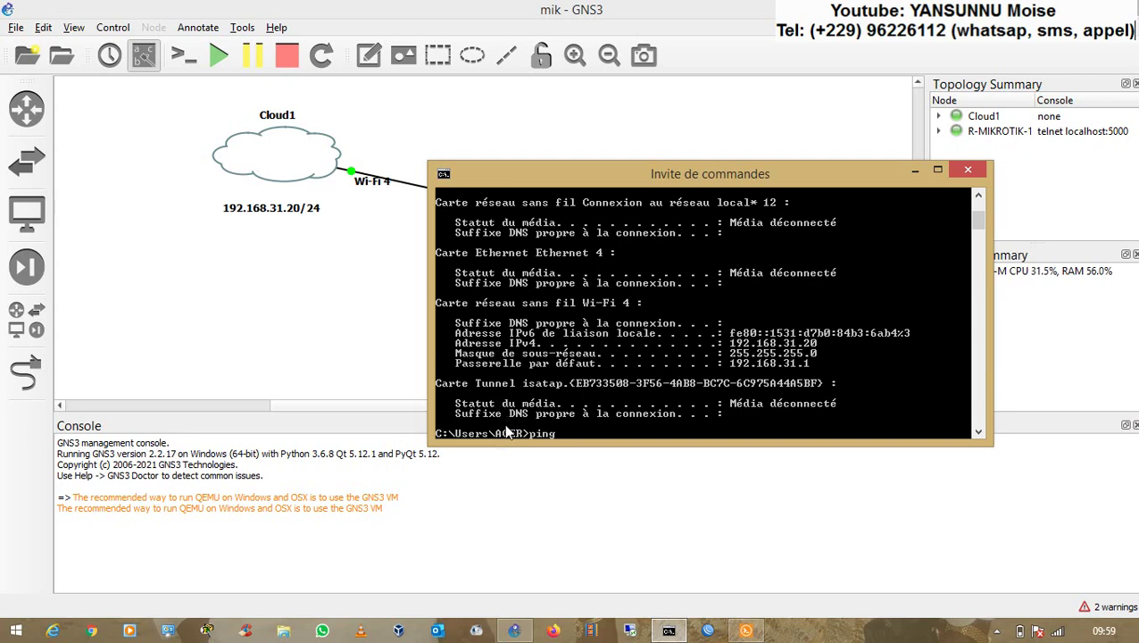
pyautogui.write('192.168.31.31')
pyautogui.press('Return')
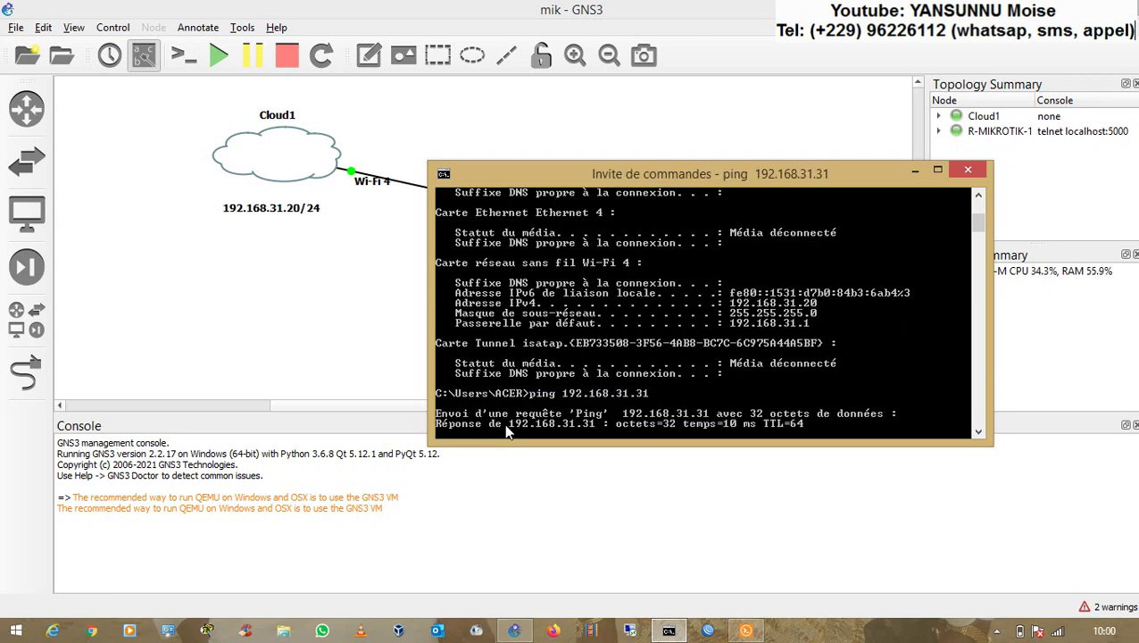
pyautogui.click(379, 321)
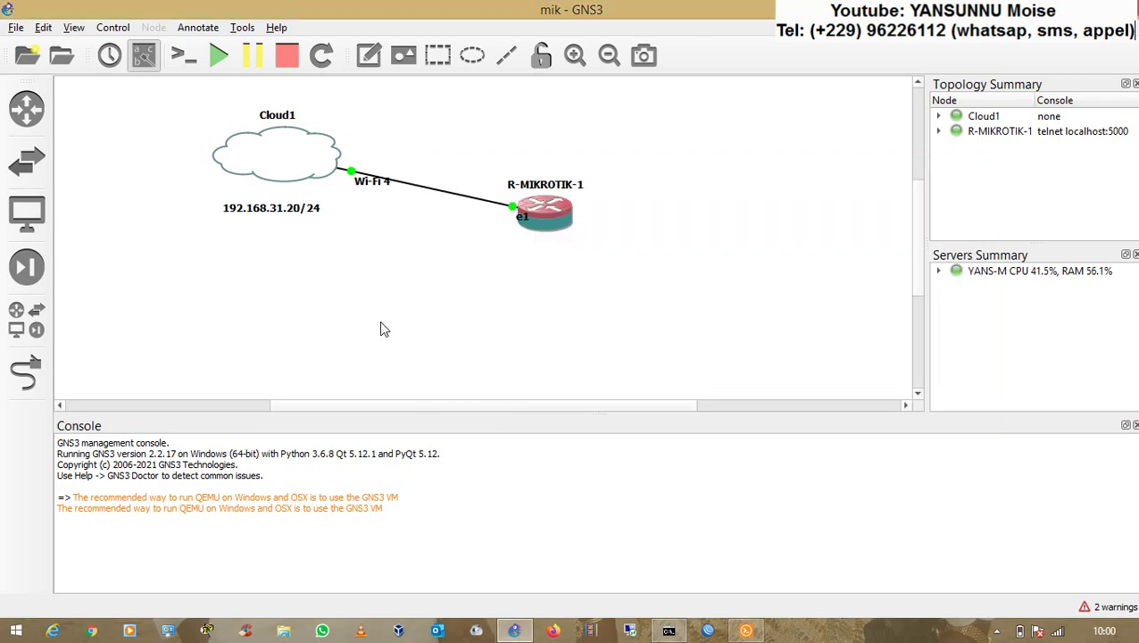
# - Ping 192.168.31.20 from the R-MIKROTIK-1 console; all six requests time out (100% loss)
pyautogui.doubleClick(551, 212)
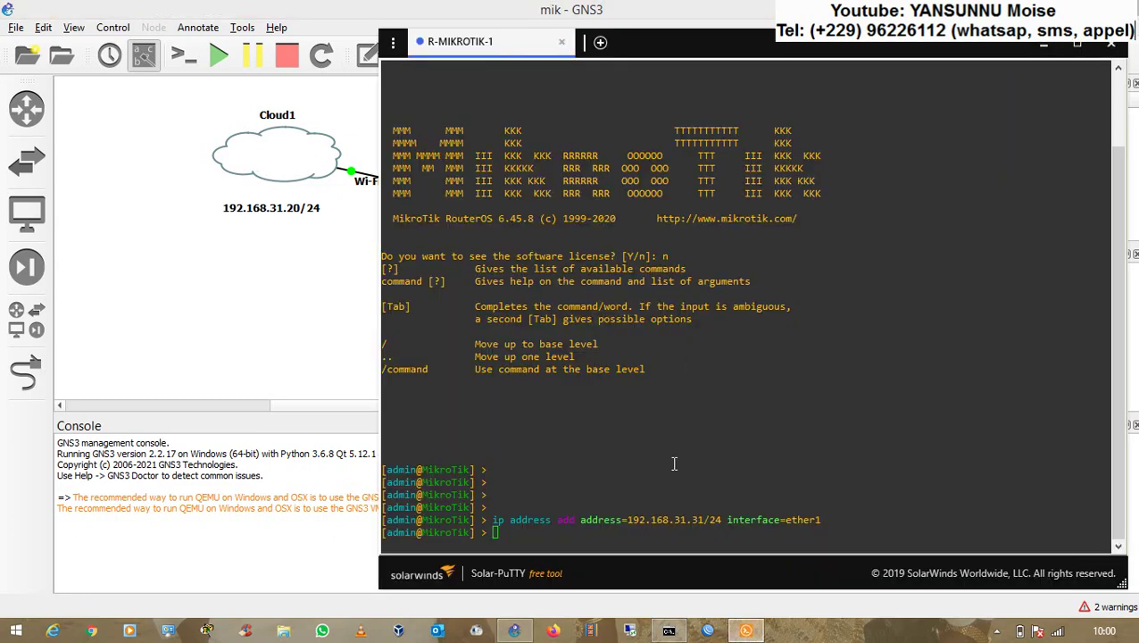
pyautogui.write('ping ')
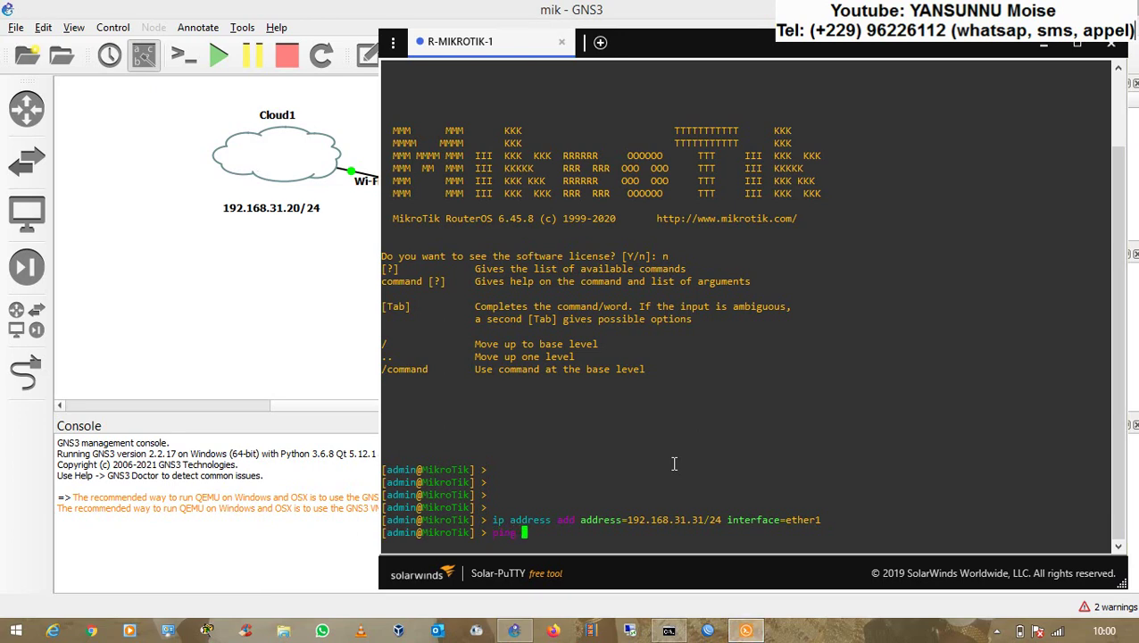
pyautogui.write('192.168.31.20')
pyautogui.press('Return')
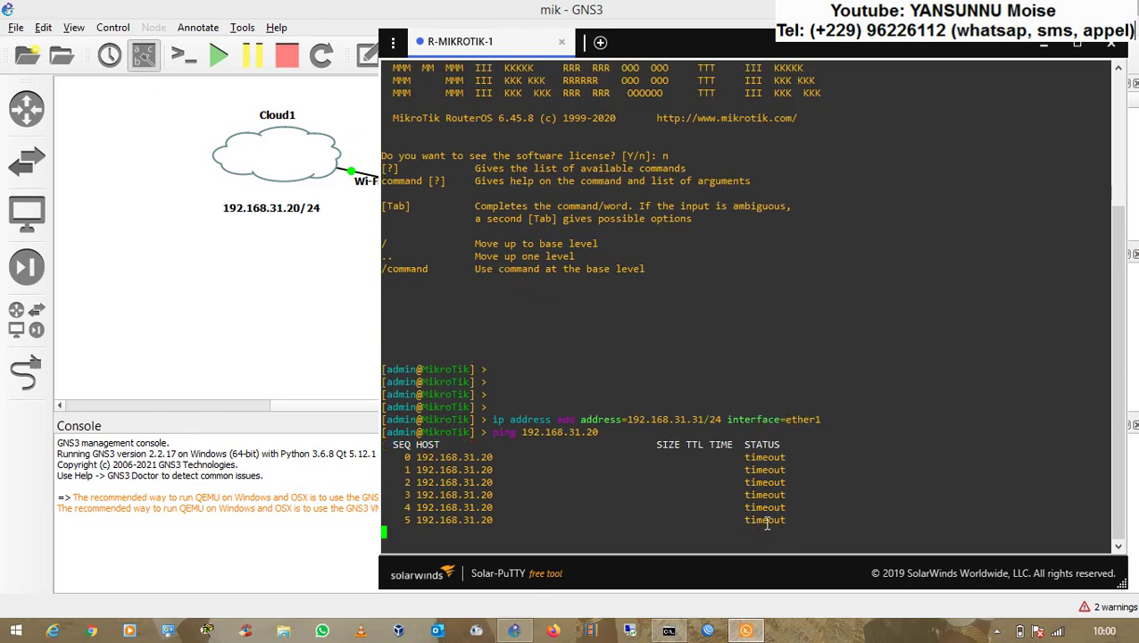
pyautogui.hotkey('ctrl', 'c')
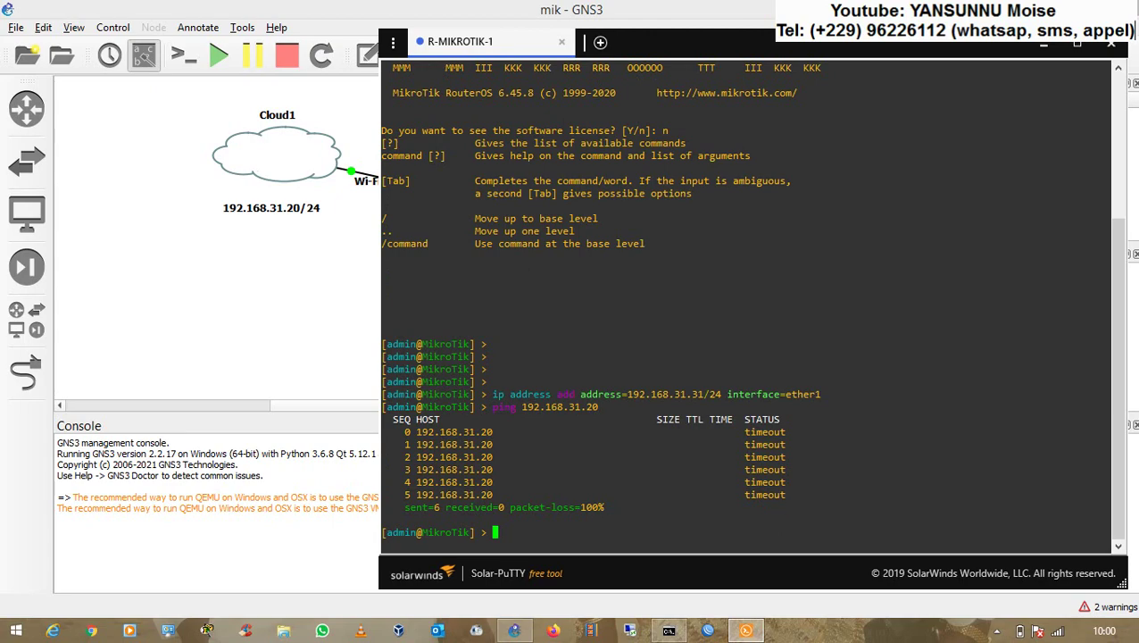
pyautogui.click(168, 630)
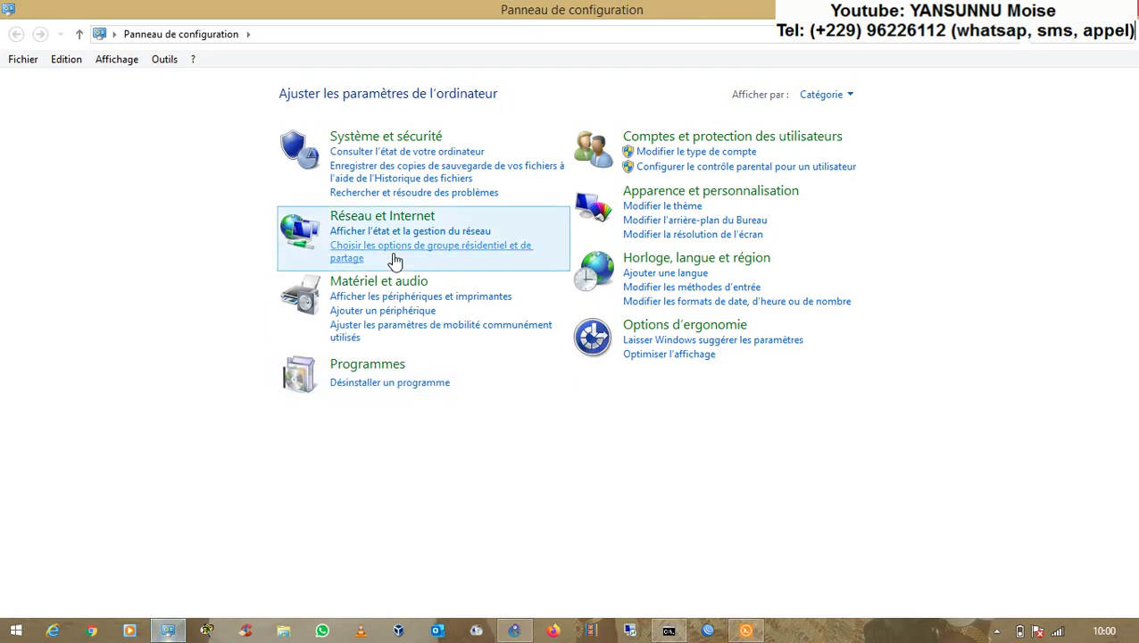
# - Under Système et sécurité > Pare-feu Windows, choose Désactiver for private and public networks
pyautogui.click(390, 143)
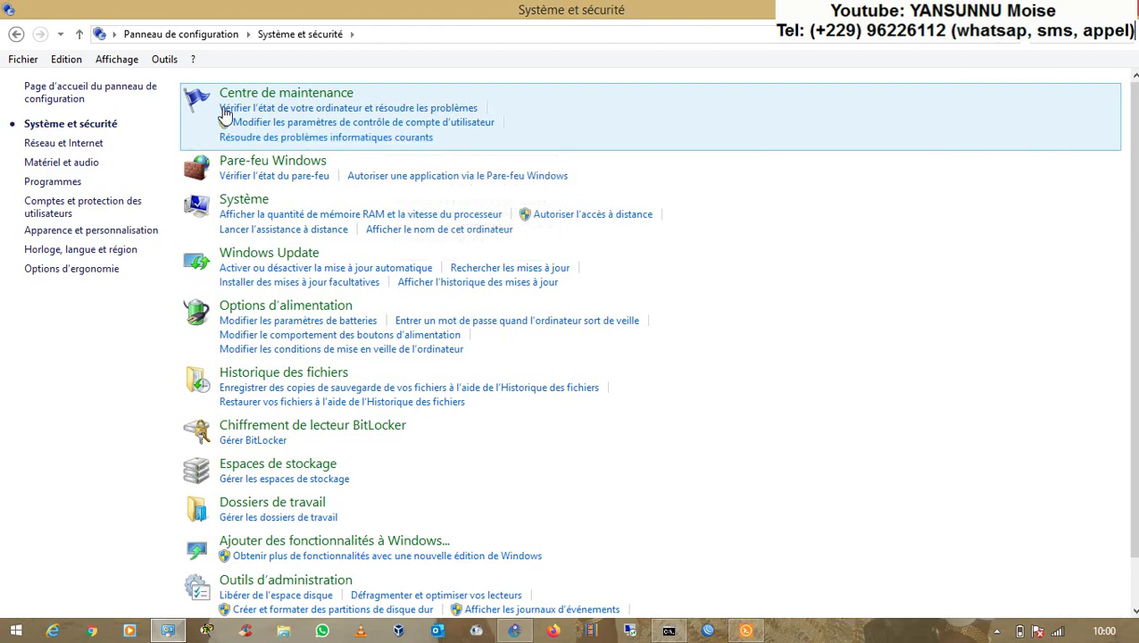
pyautogui.click(205, 175)
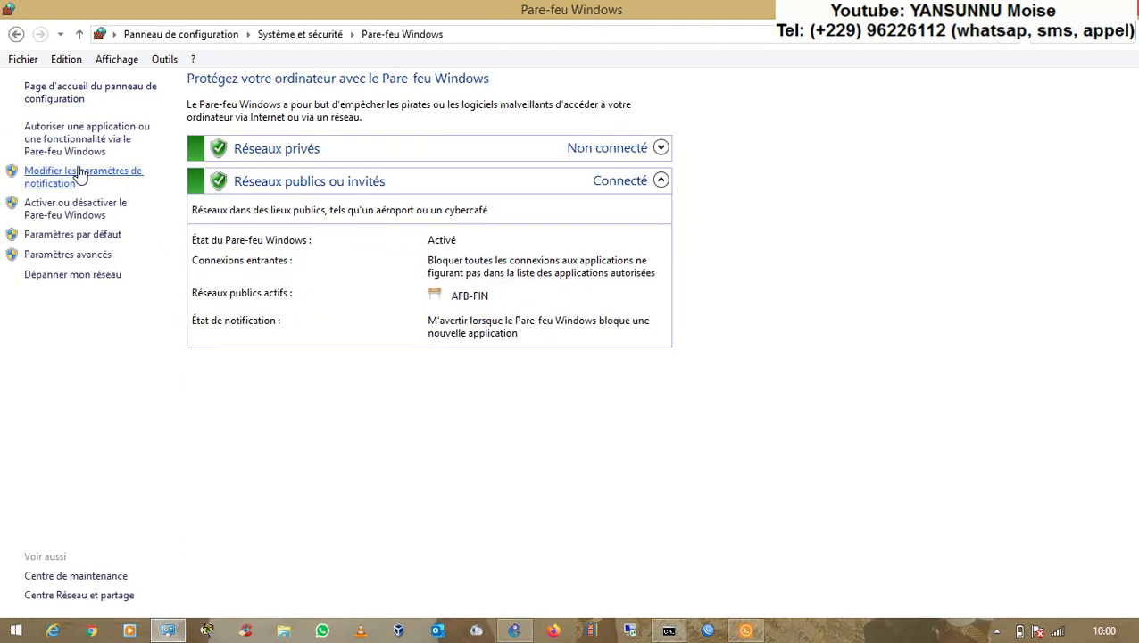
pyautogui.click(67, 144)
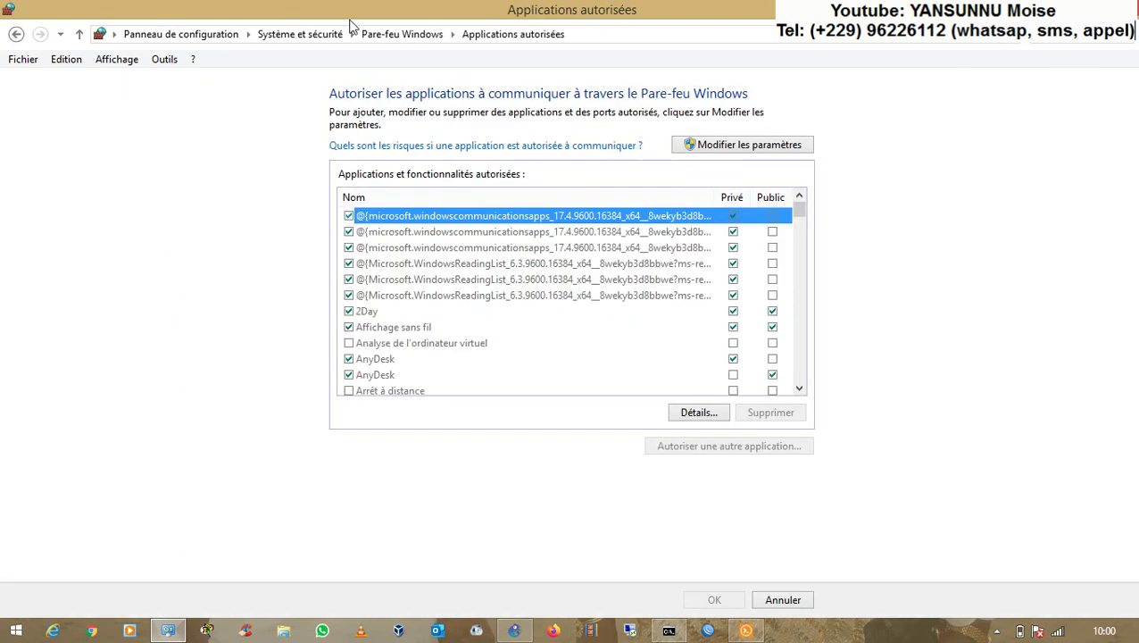
pyautogui.click(406, 34)
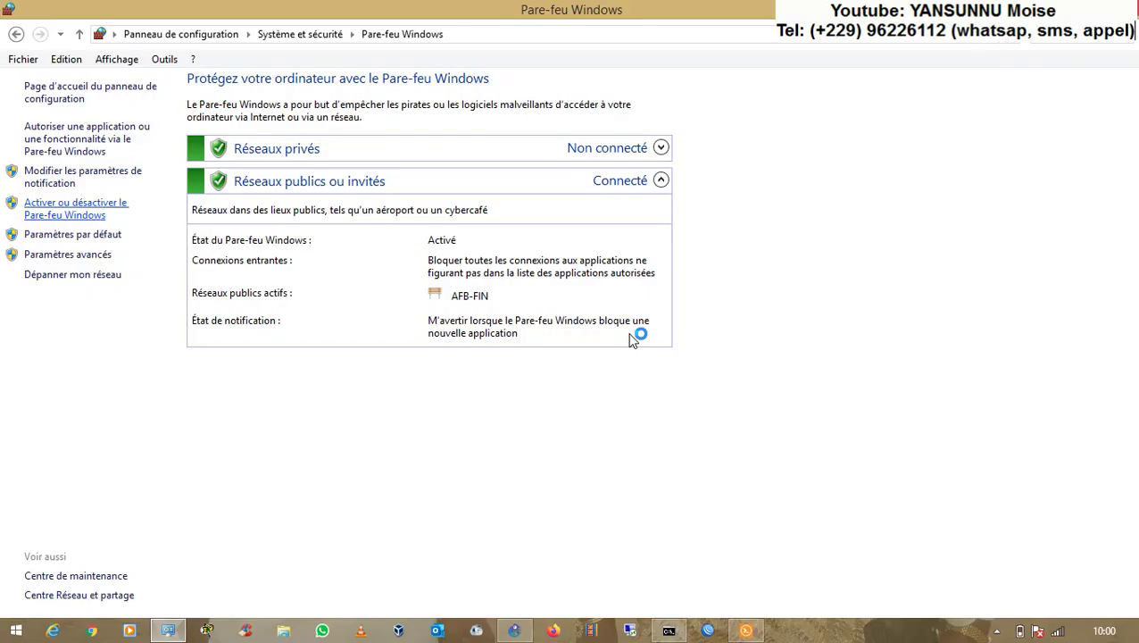
pyautogui.click(427, 335)
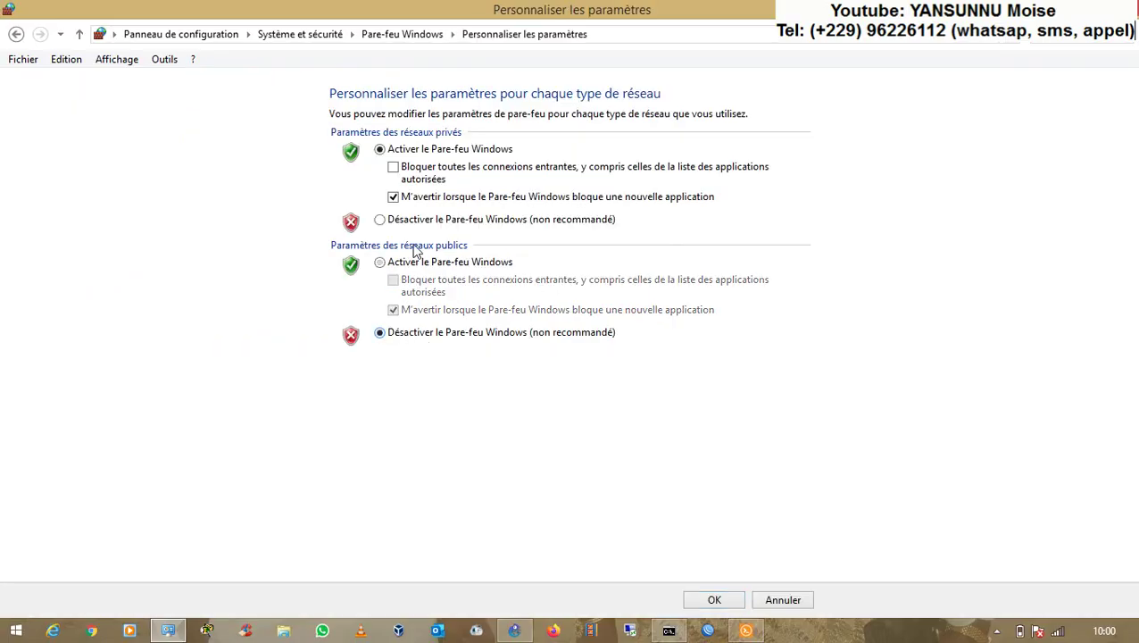
pyautogui.click(417, 222)
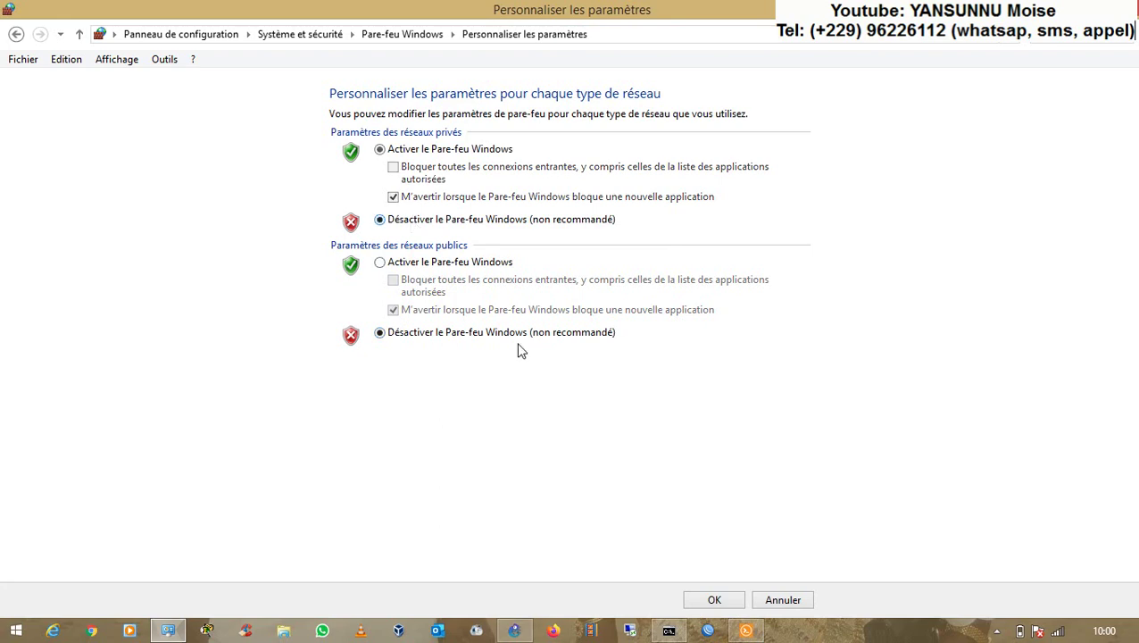
pyautogui.click(712, 601)
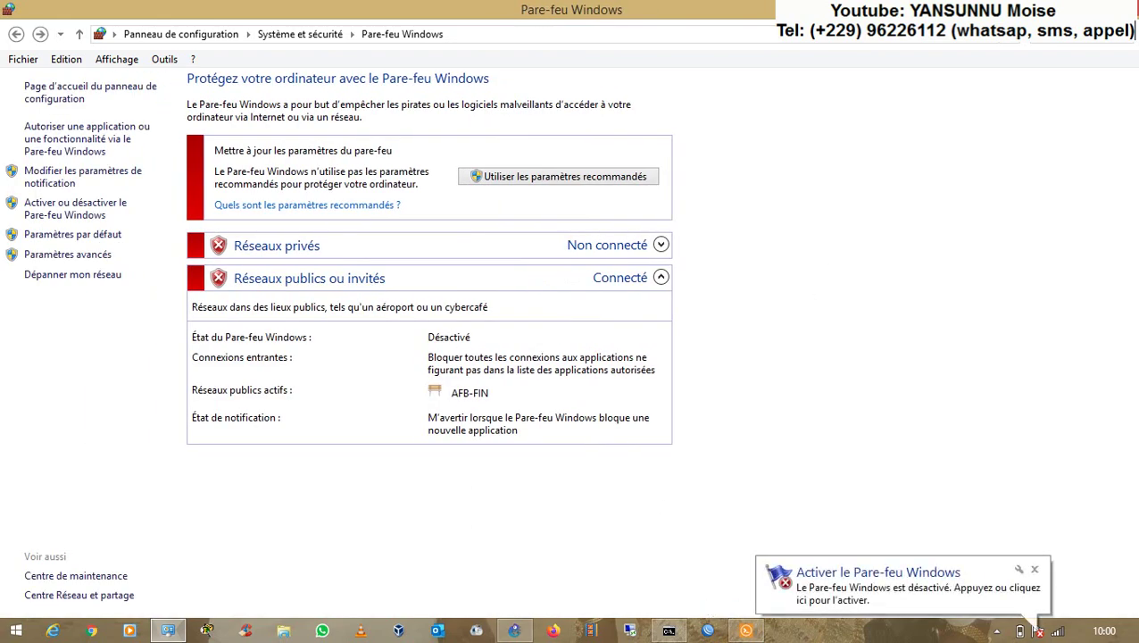
pyautogui.click(1120, 8)
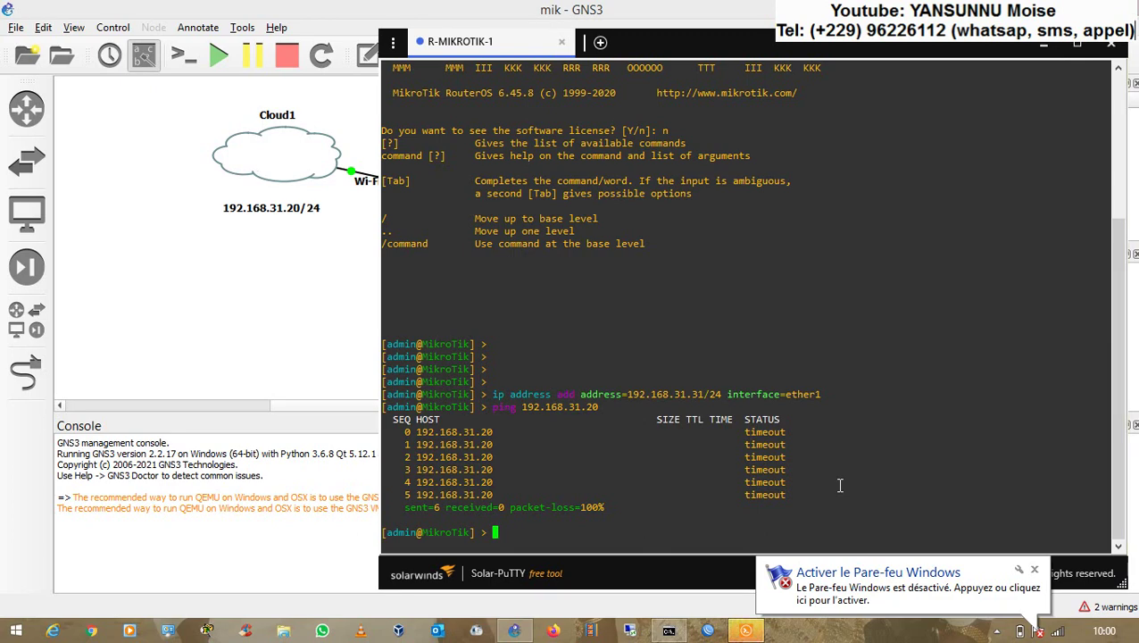
# - Rerun ping 192.168.31.20 from the router: 13 sent, 13 received, 0% loss, avg-rtt 2ms
pyautogui.press('Up')
pyautogui.press('Return')
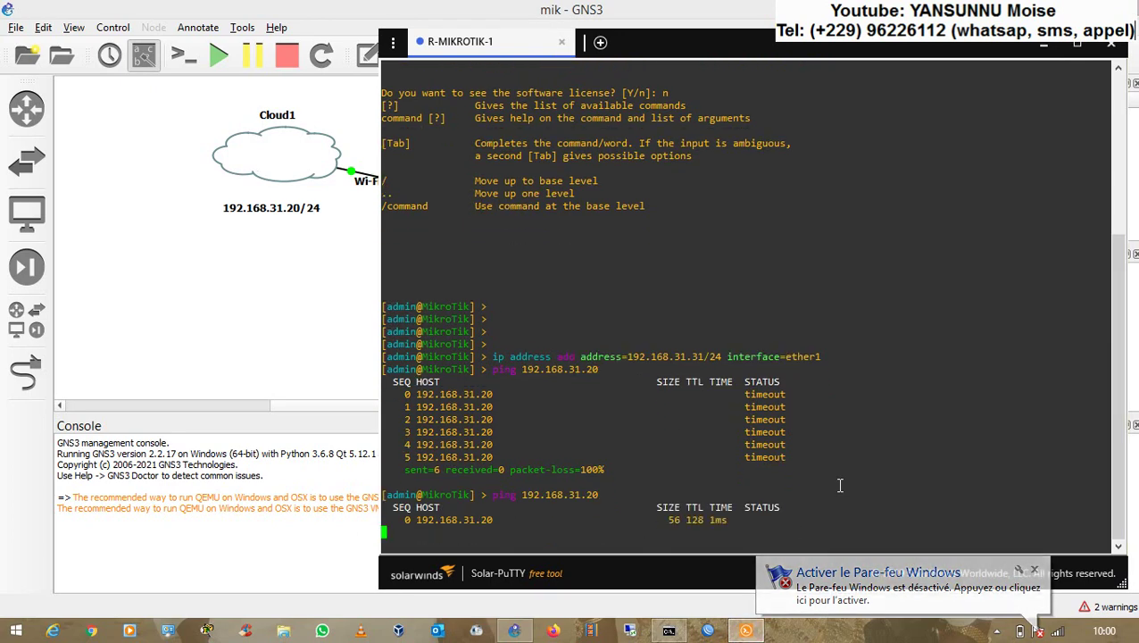
pyautogui.click(1034, 570)
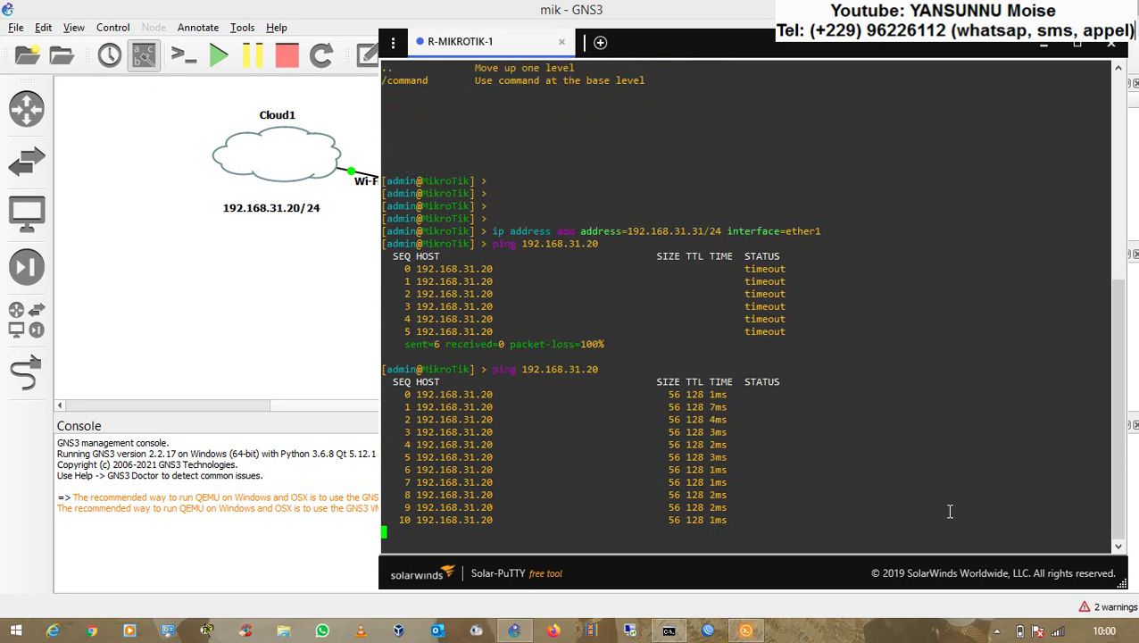
pyautogui.hotkey('ctrl', 'c')
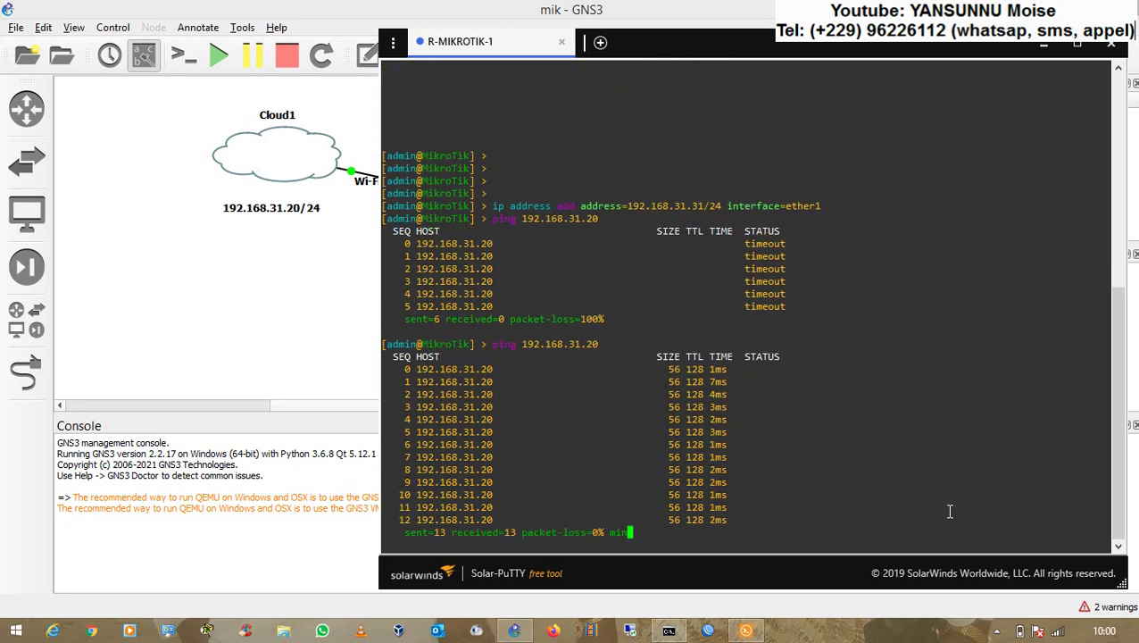
pyautogui.click(708, 630)
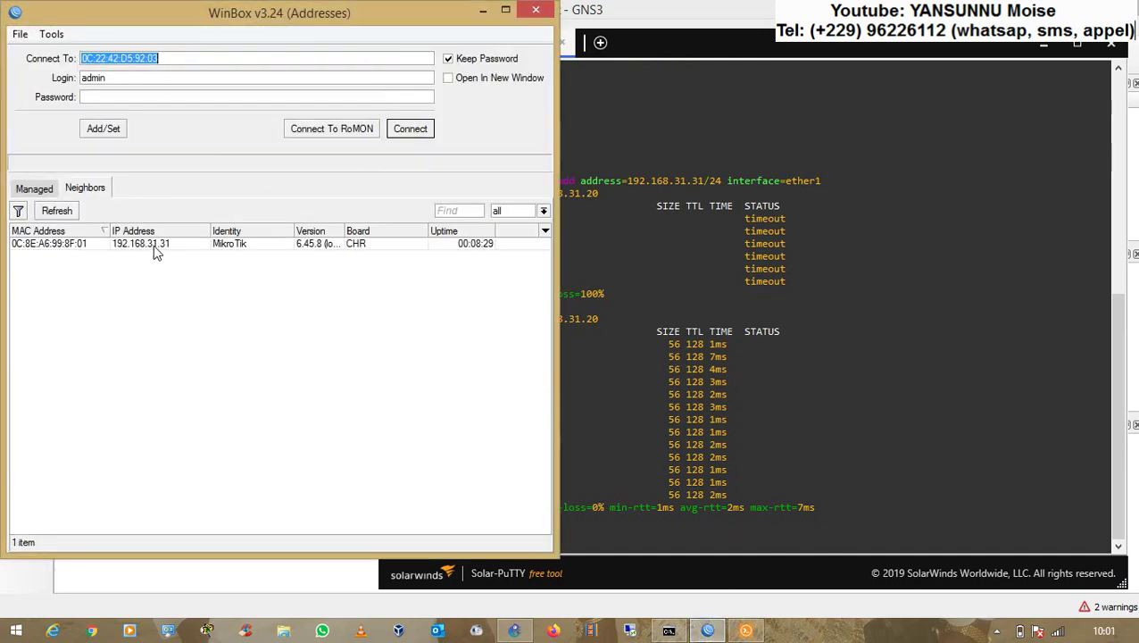
# - Connect WinBox to the MikroTik router from the Neighbors list using its MAC address
pyautogui.click(152, 244)
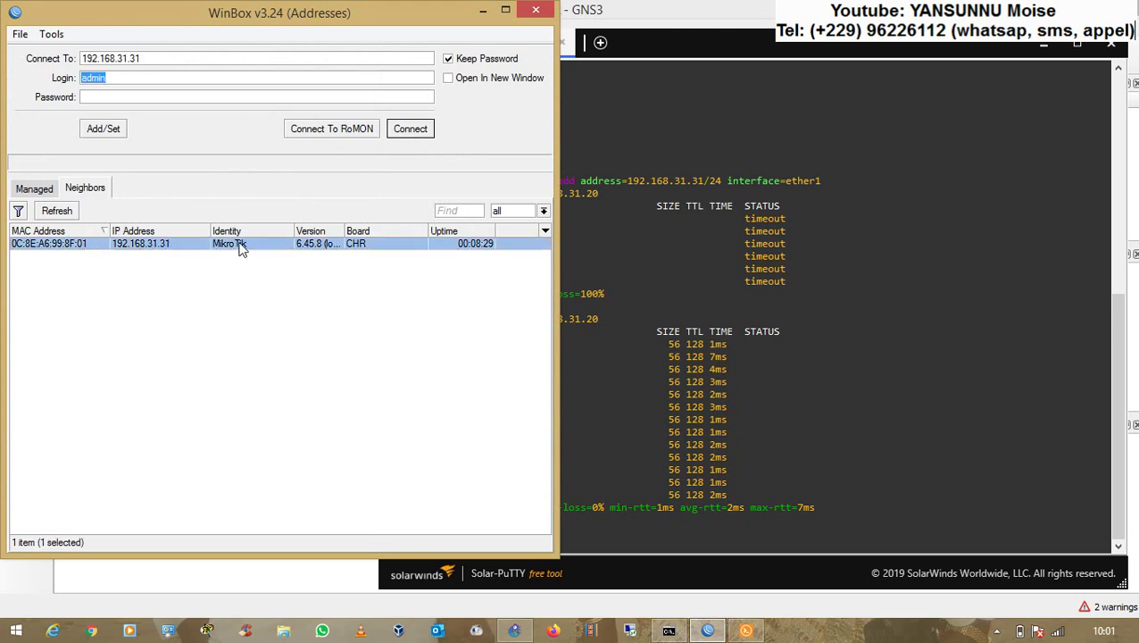
pyautogui.click(51, 248)
pyautogui.click(411, 130)
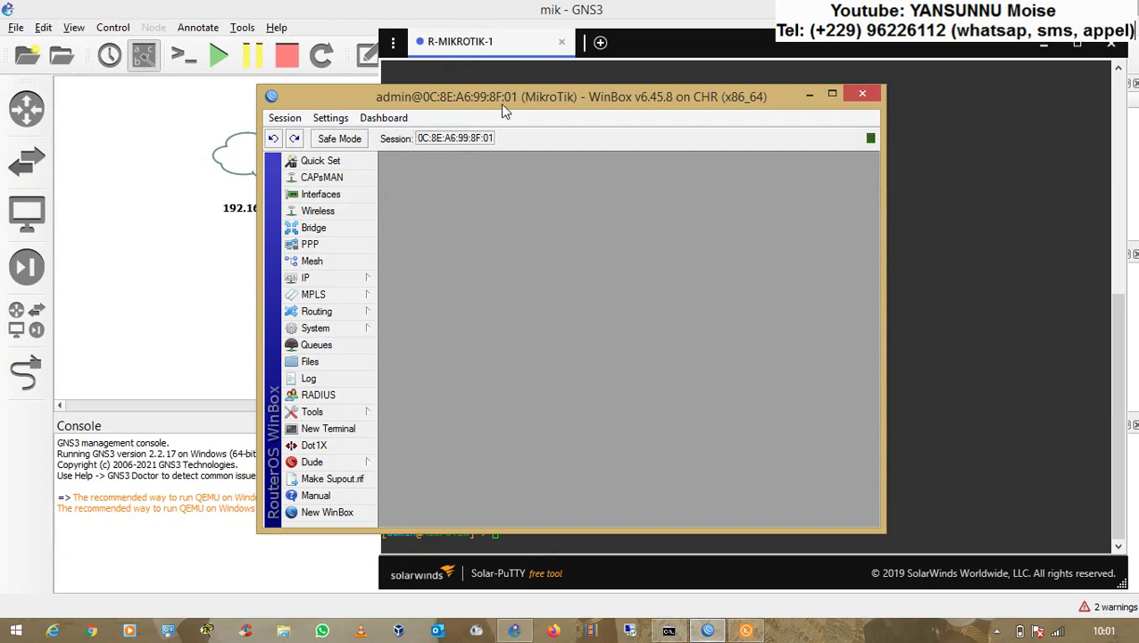
# - Move and maximize the WinBox router session window, expanding the IP menu
pyautogui.moveTo(494, 99); pyautogui.dragTo(361, 85)
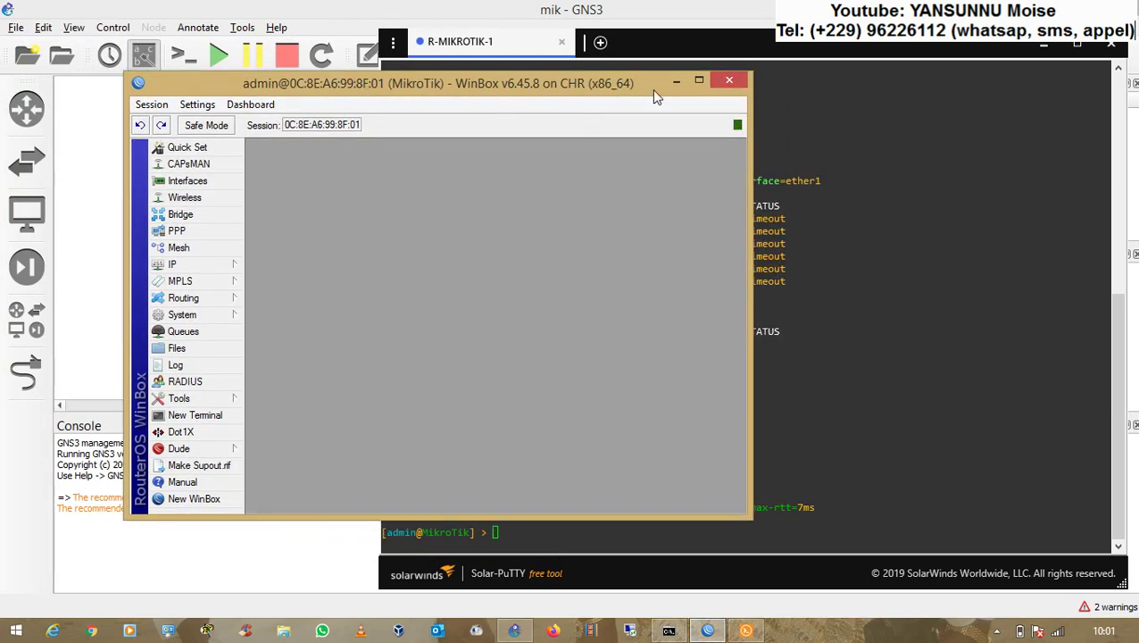
pyautogui.click(700, 83)
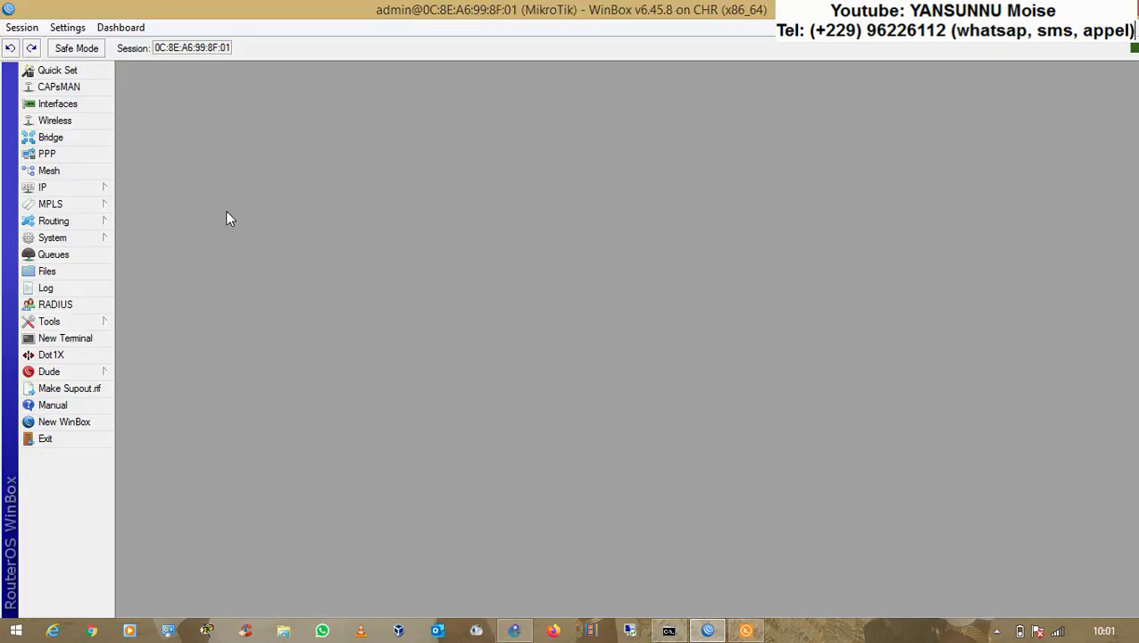
pyautogui.click(77, 189)
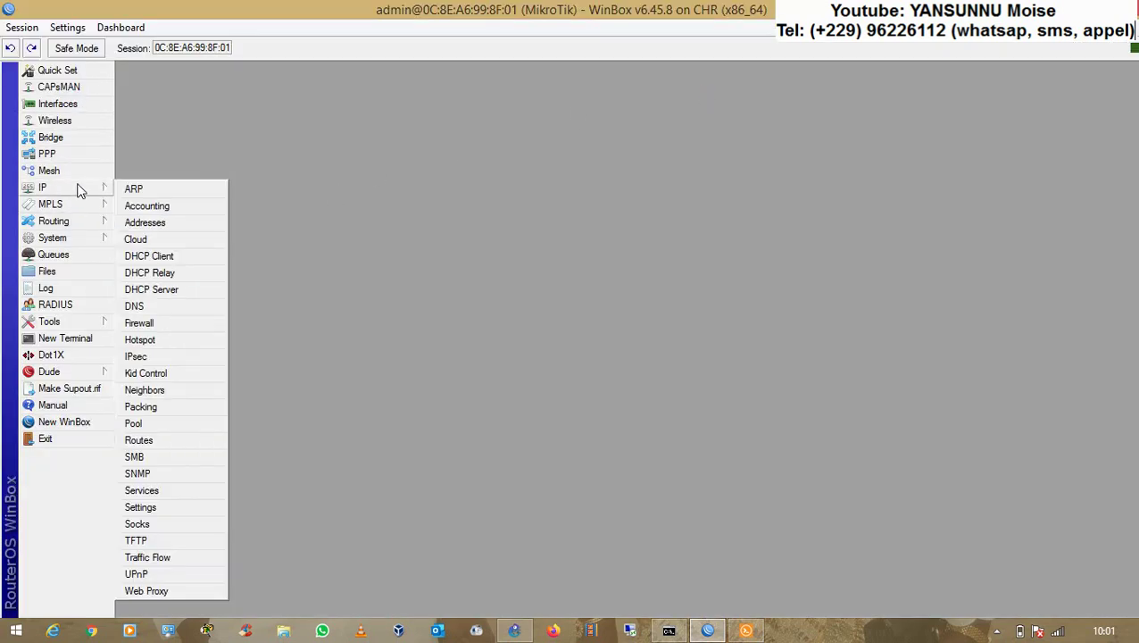
# - Open the Wireless Tables and Bridge windows, closing the Queue List opened along the way
pyautogui.moveTo(83, 227)
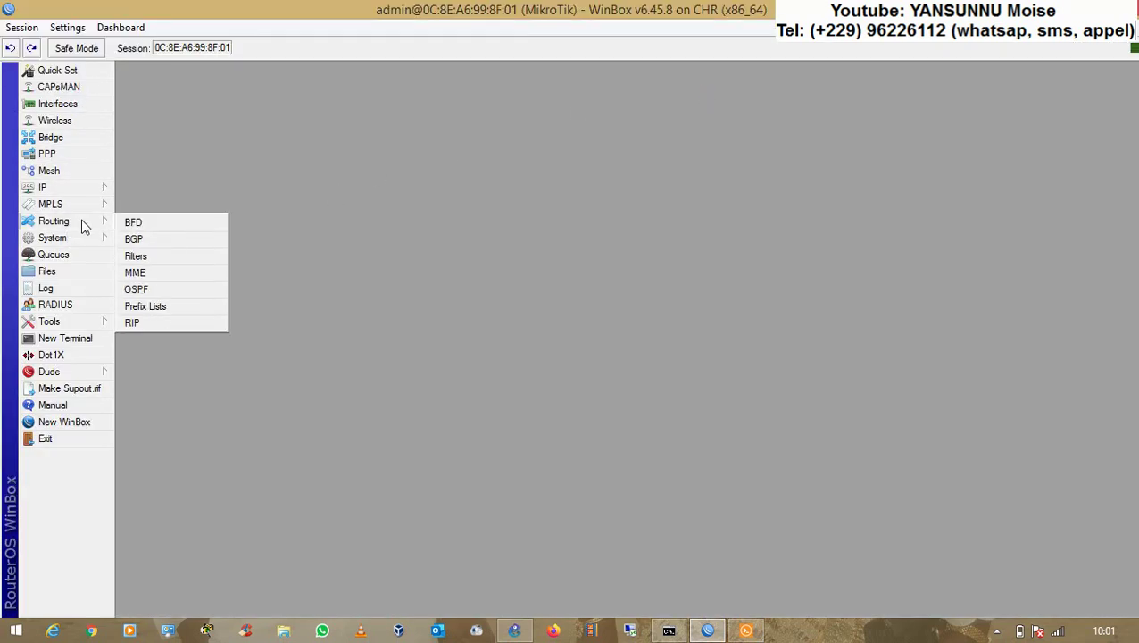
pyautogui.click(65, 120)
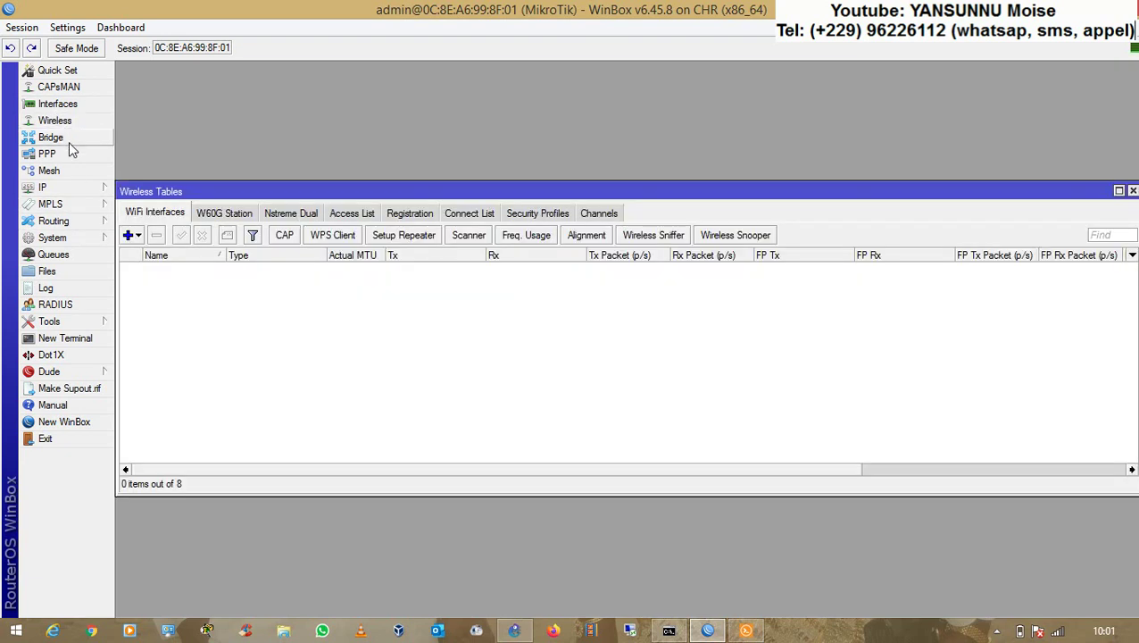
pyautogui.click(69, 142)
pyautogui.click(65, 255)
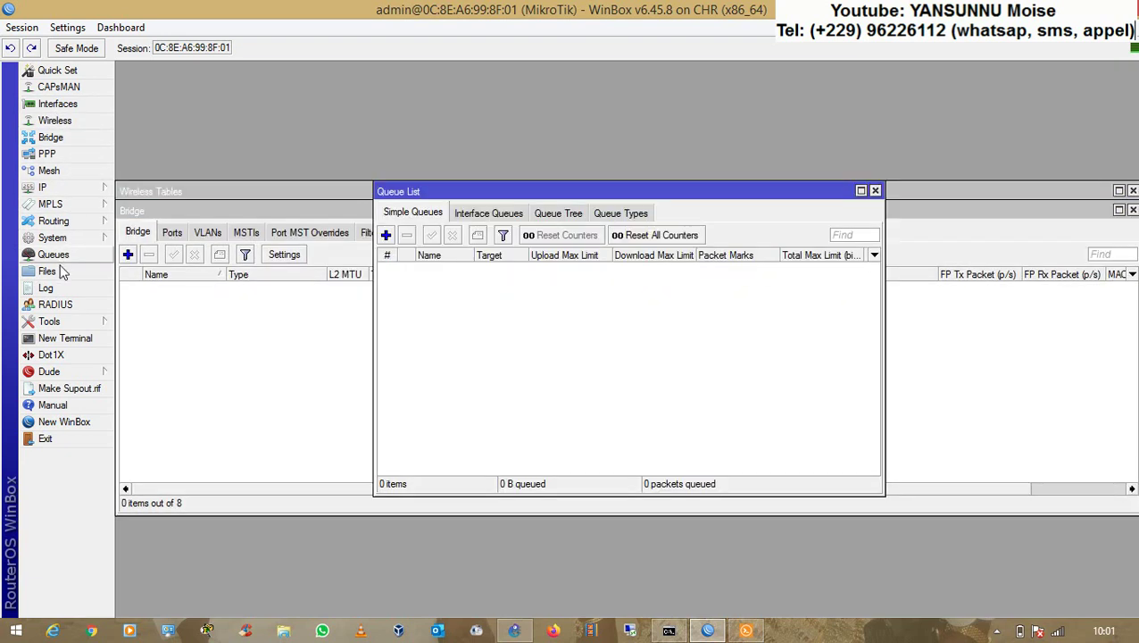
pyautogui.click(875, 190)
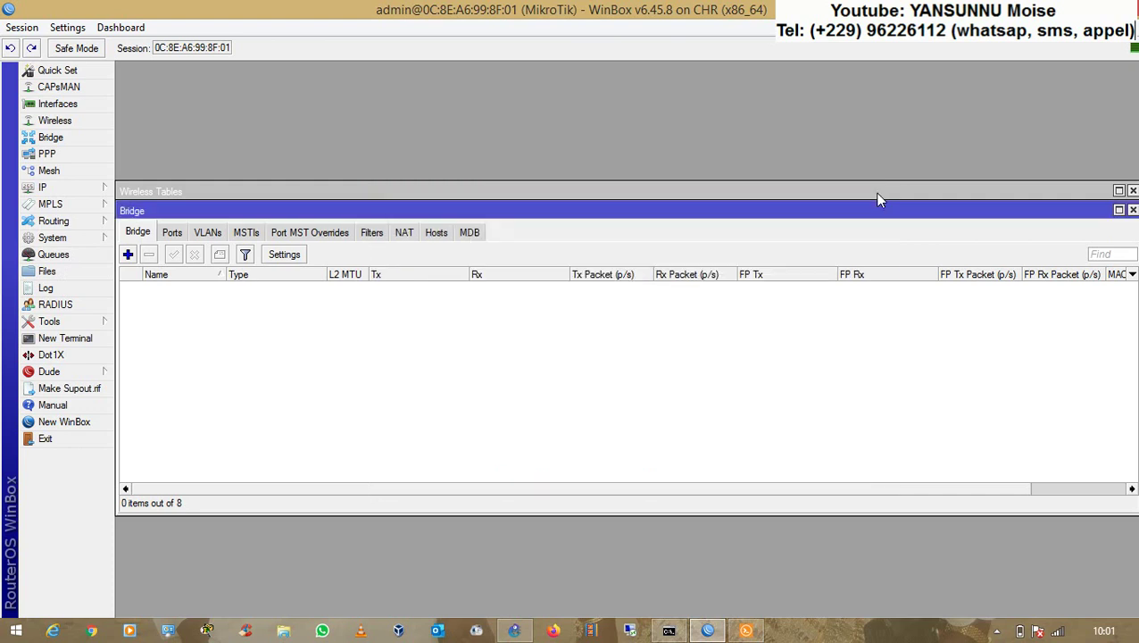